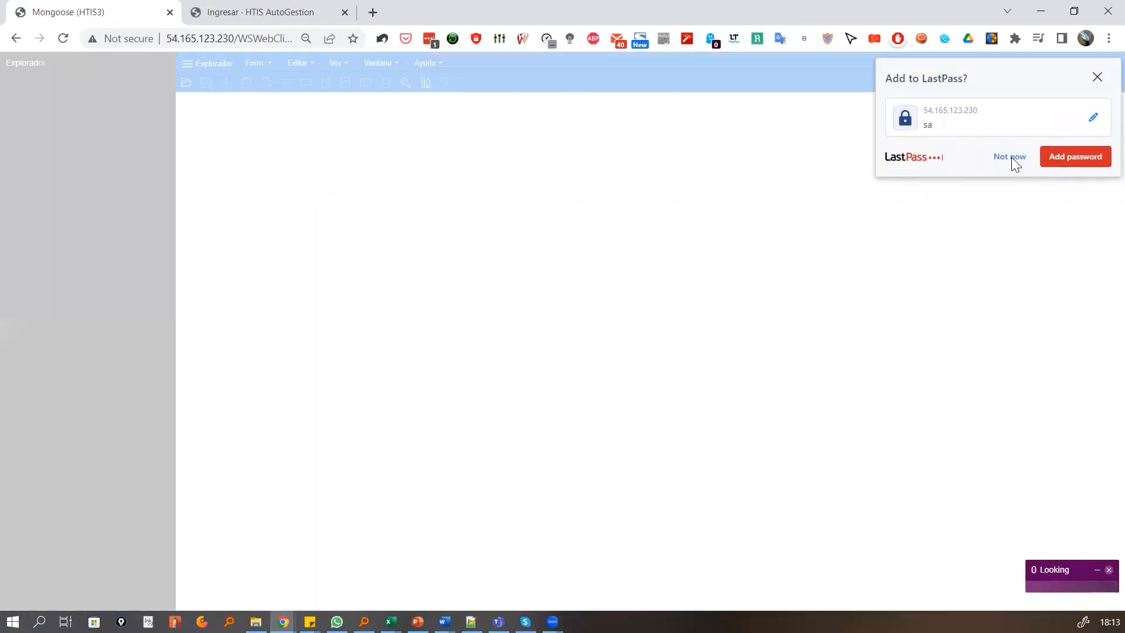
Decline saving the login password and select UnionGuate S.A. as the working company
{"action": "left_click", "coordinate": [1011, 157]}
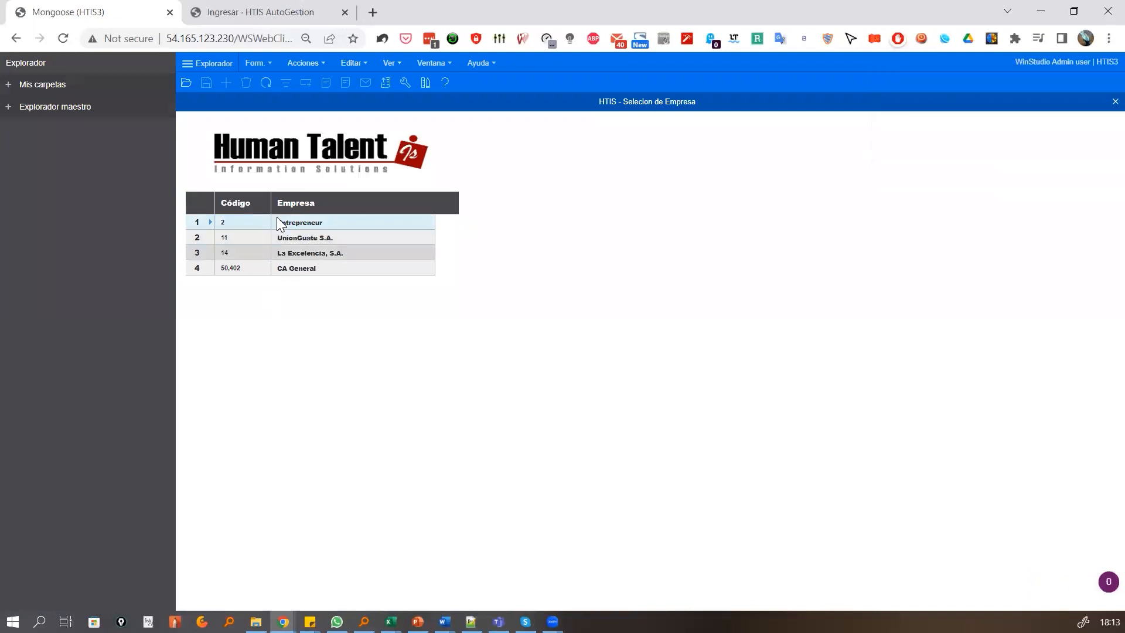
{"action": "left_click", "coordinate": [228, 236]}
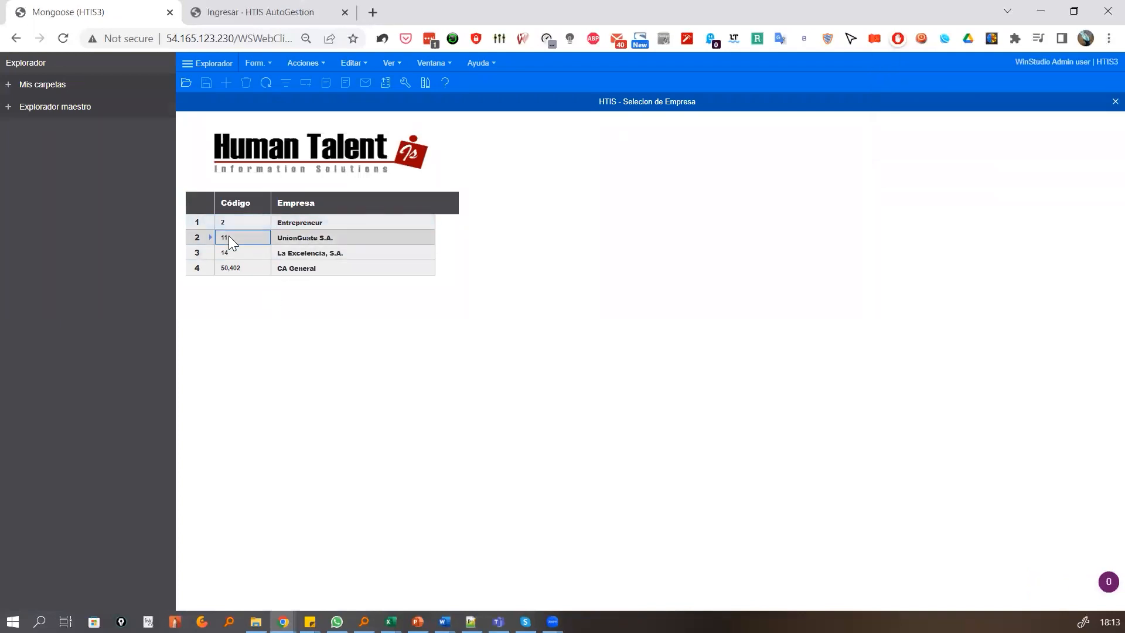
{"action": "double_click", "coordinate": [232, 241]}
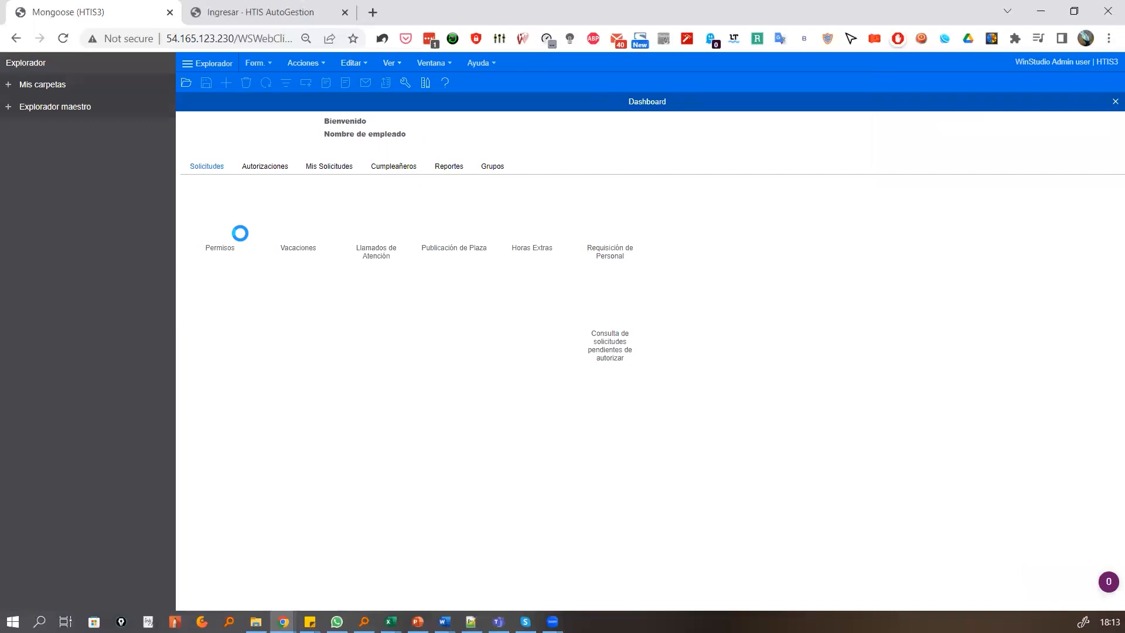
Open the Enfoques catalogue within the catalogues of the Evaluaciones module
{"action": "left_click", "coordinate": [32, 107]}
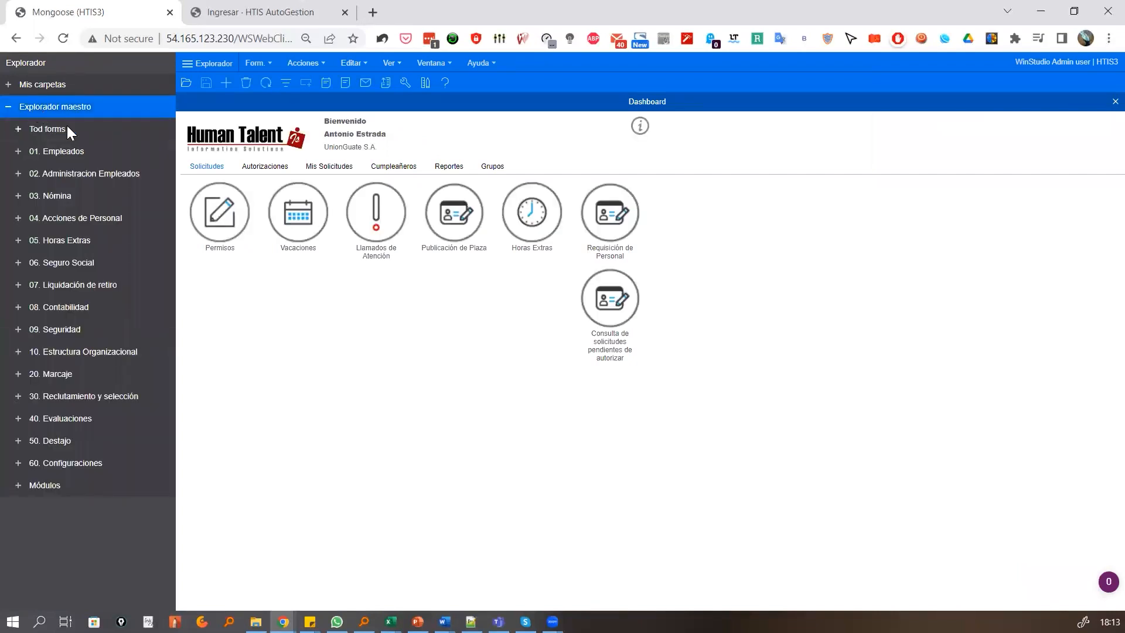
{"action": "left_click", "coordinate": [58, 417]}
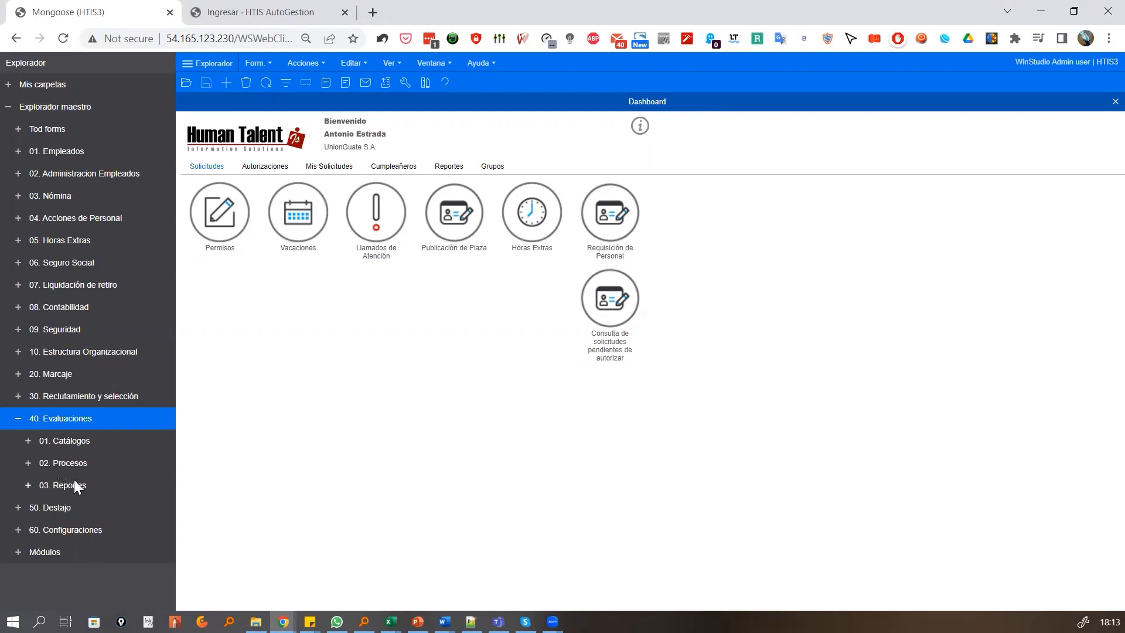
{"action": "left_click", "coordinate": [69, 441]}
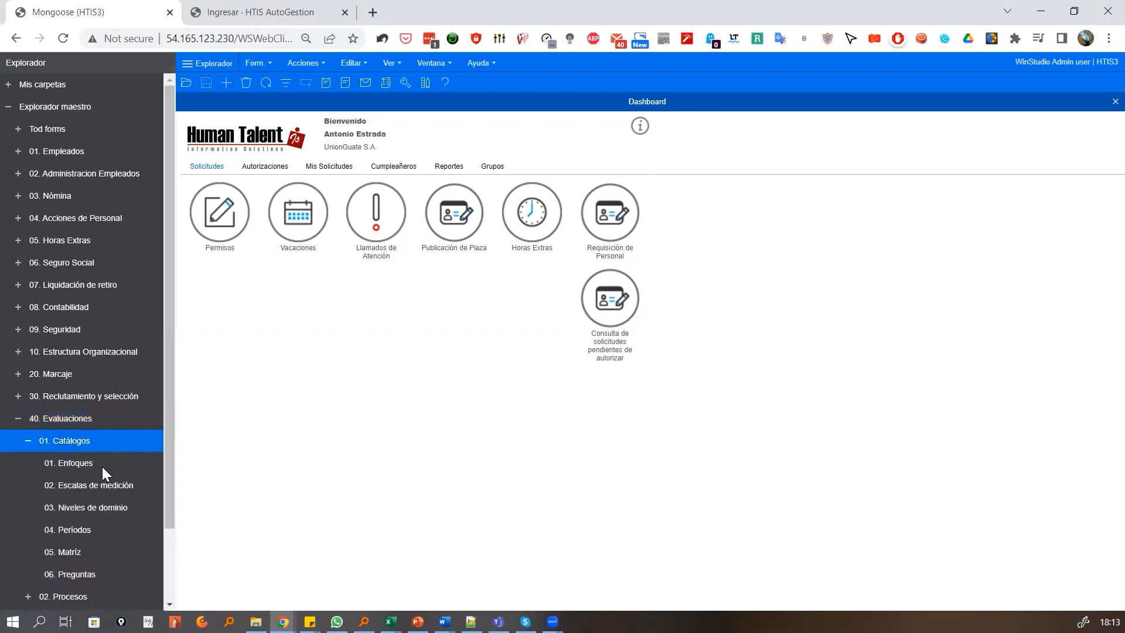
{"action": "left_click", "coordinate": [73, 463]}
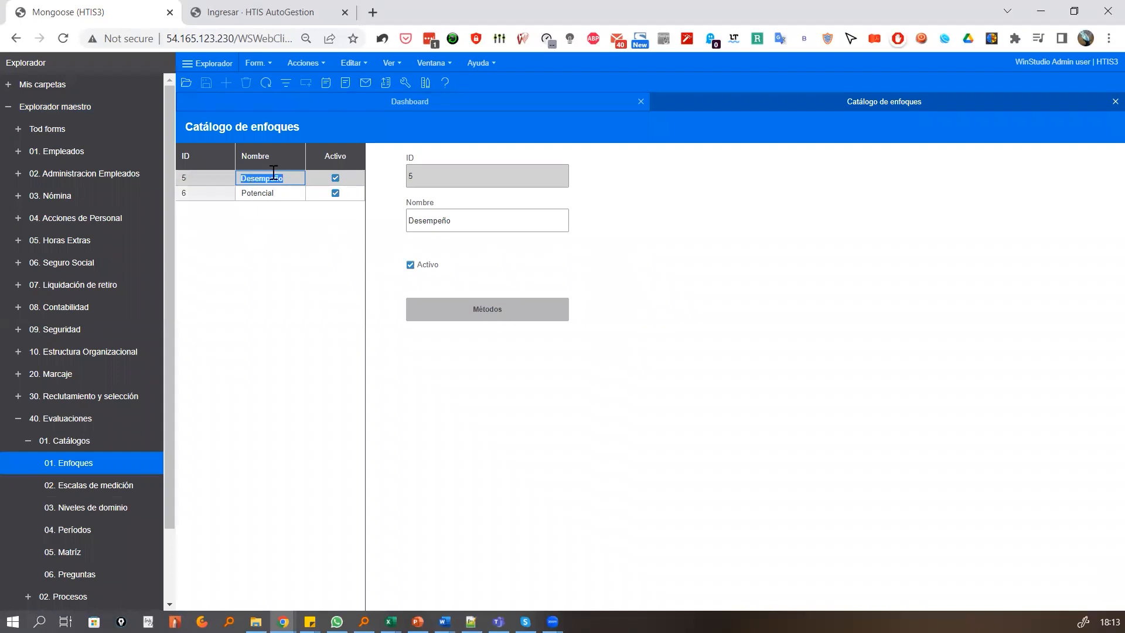
Open the methods of the Desempeño approach, review the scopes of the Competencias method, and close the scopes catalogue
{"action": "left_click", "coordinate": [471, 315]}
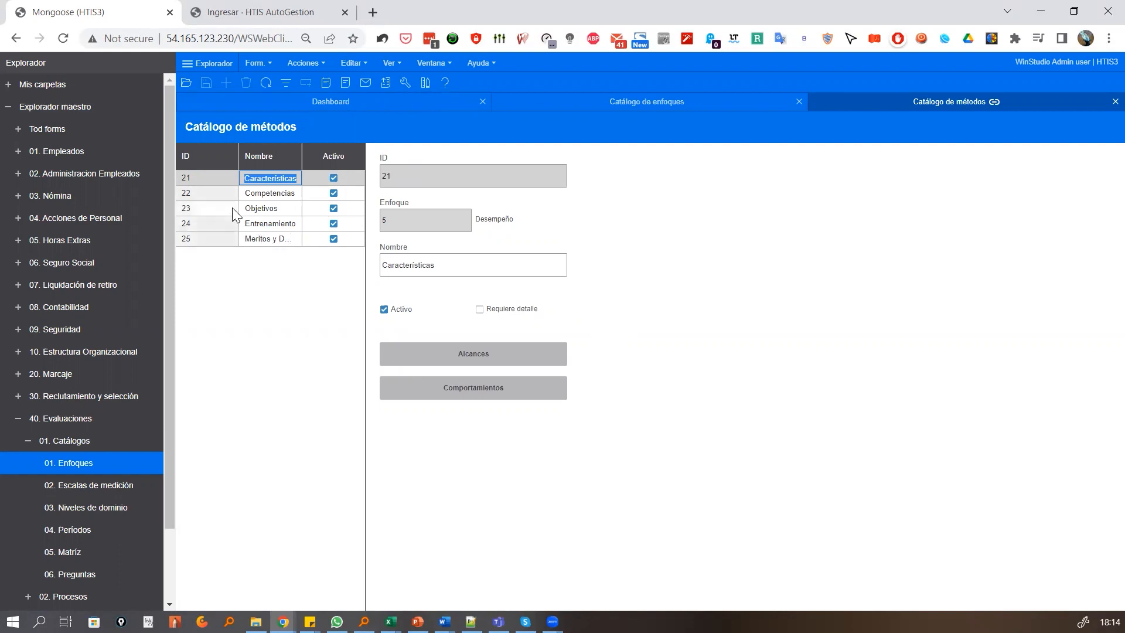
{"action": "left_click", "coordinate": [224, 191]}
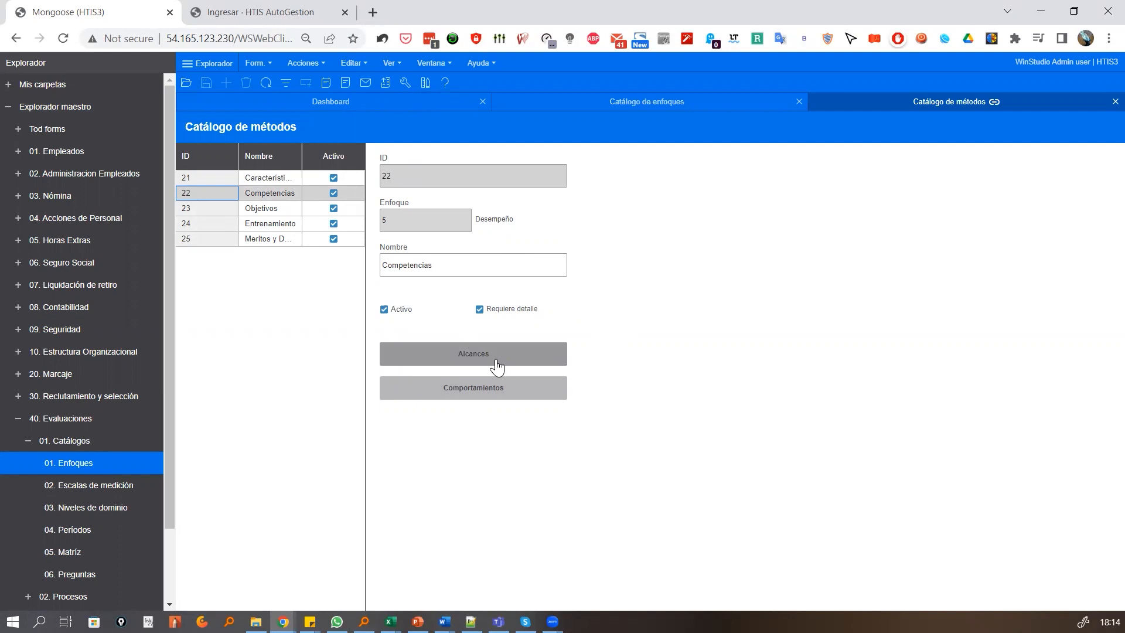
{"action": "left_click", "coordinate": [464, 363]}
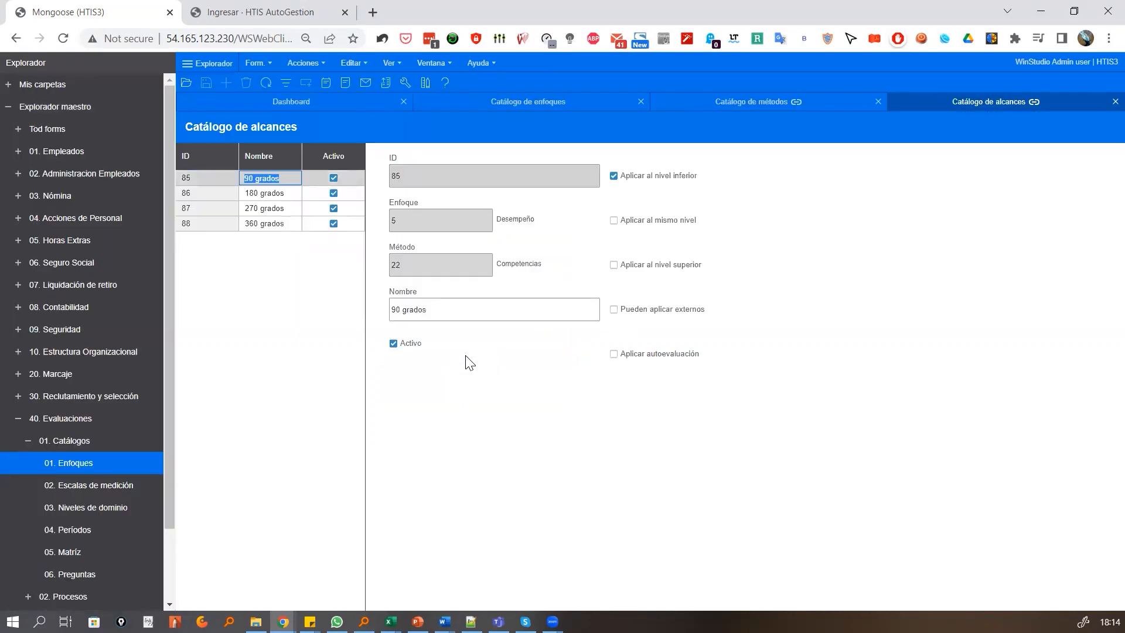
{"action": "left_click", "coordinate": [427, 313]}
{"action": "left_click", "coordinate": [1114, 101]}
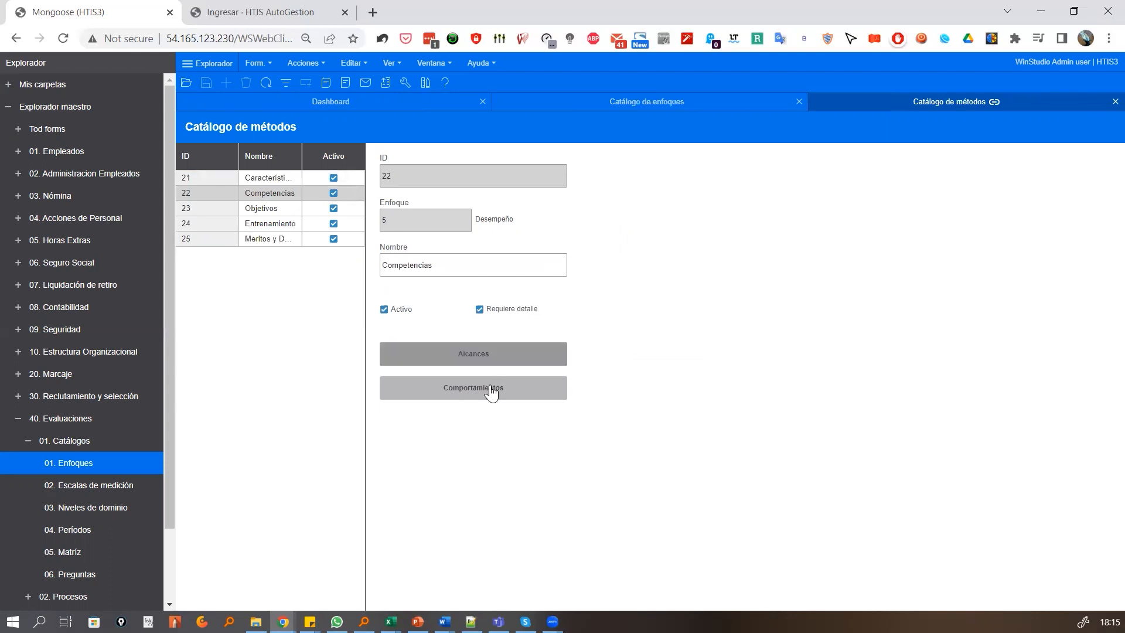
Open the behaviours catalogue of the Competencias method and look through its entries, including Mejora Continua
{"action": "left_click", "coordinate": [445, 389]}
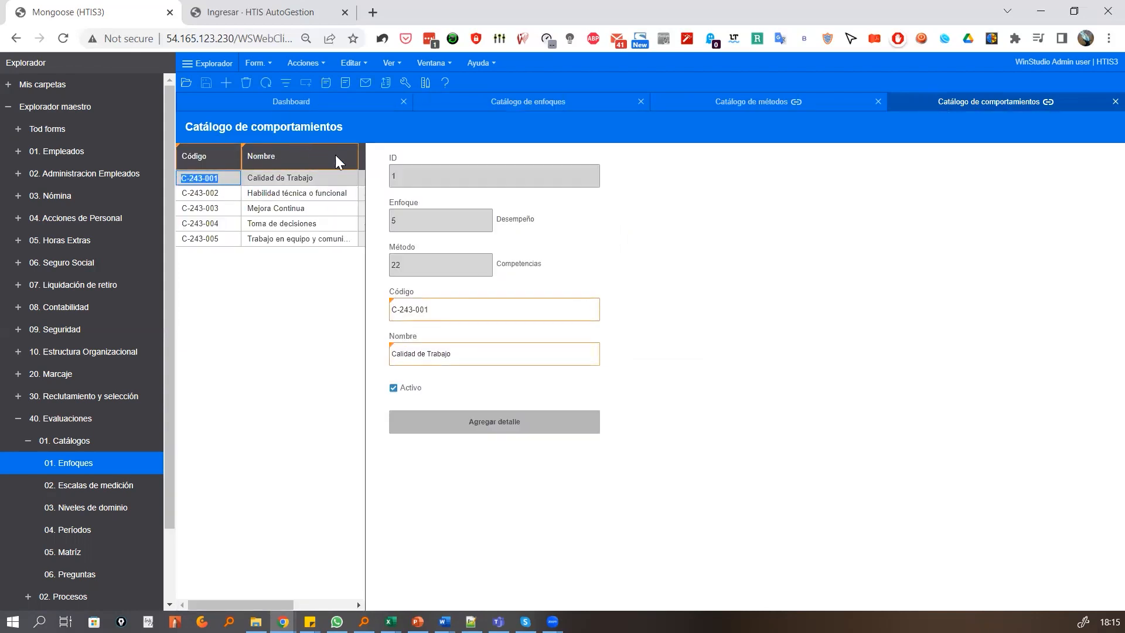
{"action": "left_click", "coordinate": [359, 156]}
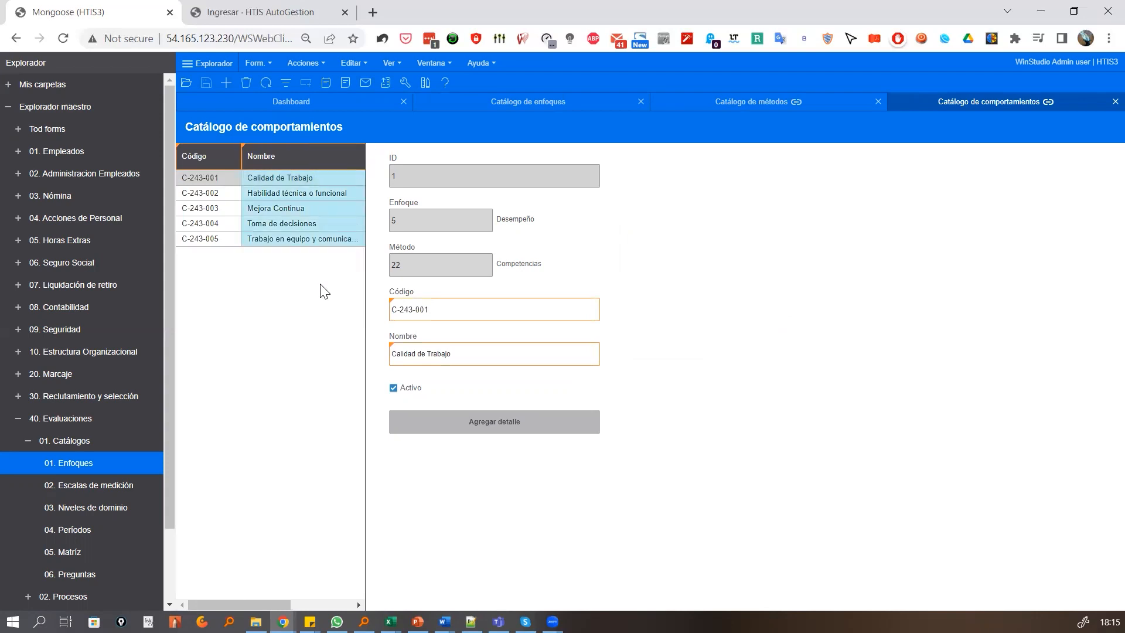
{"action": "left_click", "coordinate": [278, 296]}
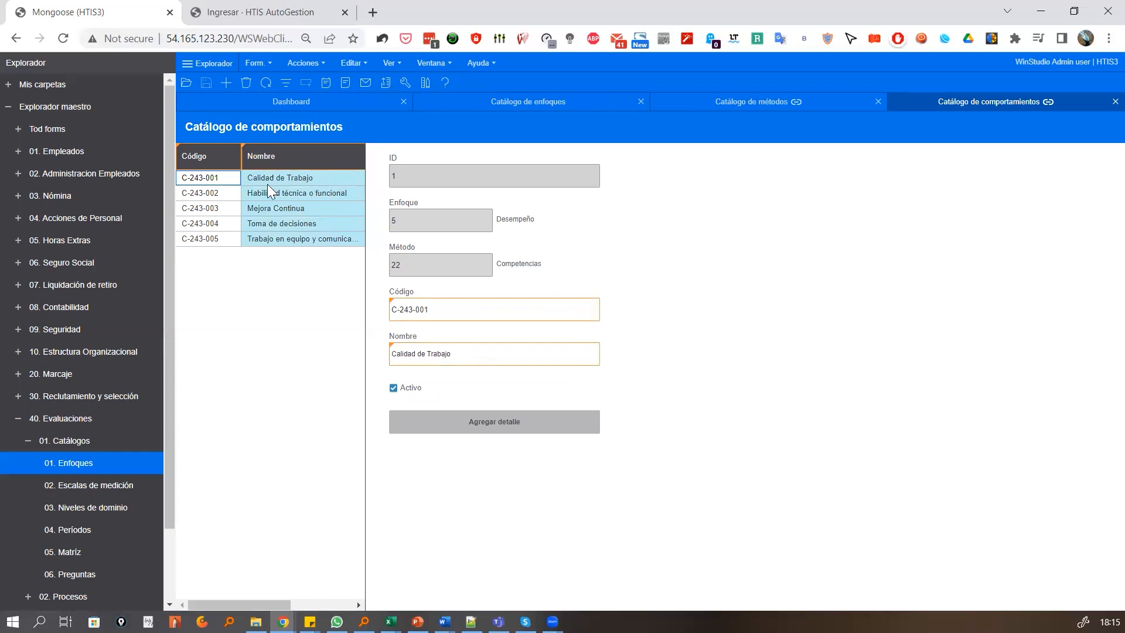
{"action": "double_click", "coordinate": [308, 208]}
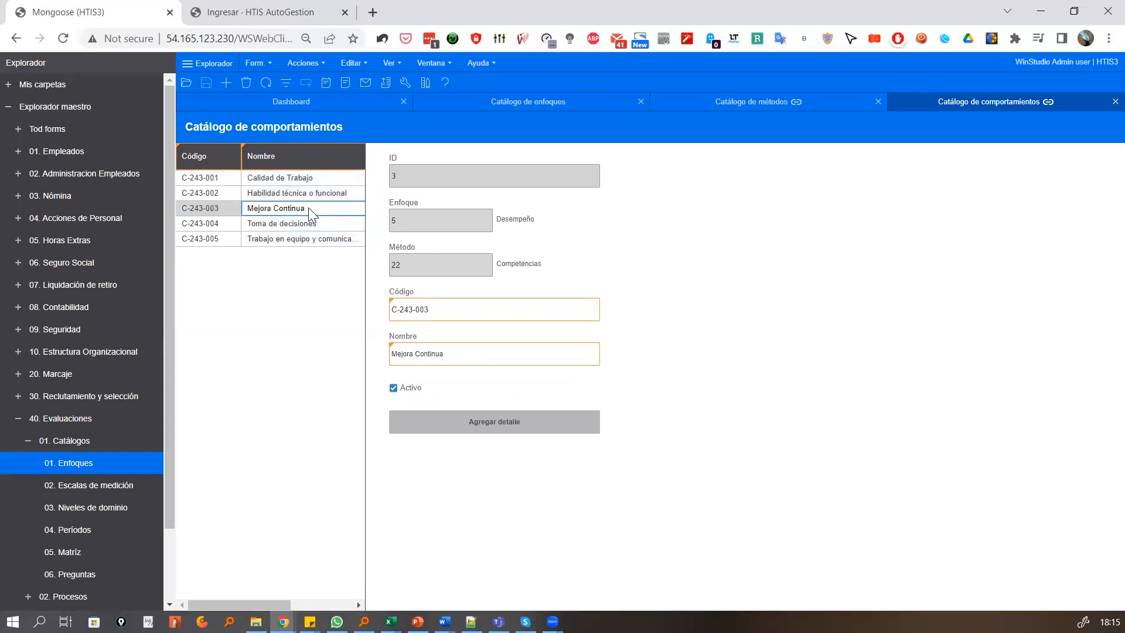
Review the details of the Toma de decisiones behaviour with a wider Nombre column, and close the detail form
{"action": "double_click", "coordinate": [332, 225]}
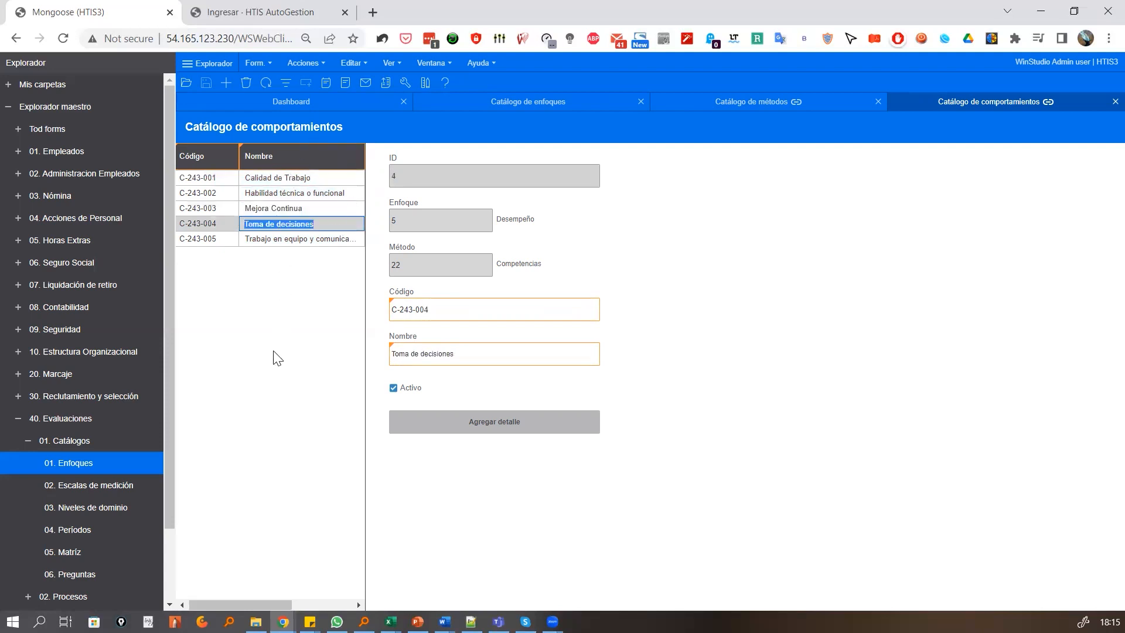
{"action": "left_click", "coordinate": [461, 422]}
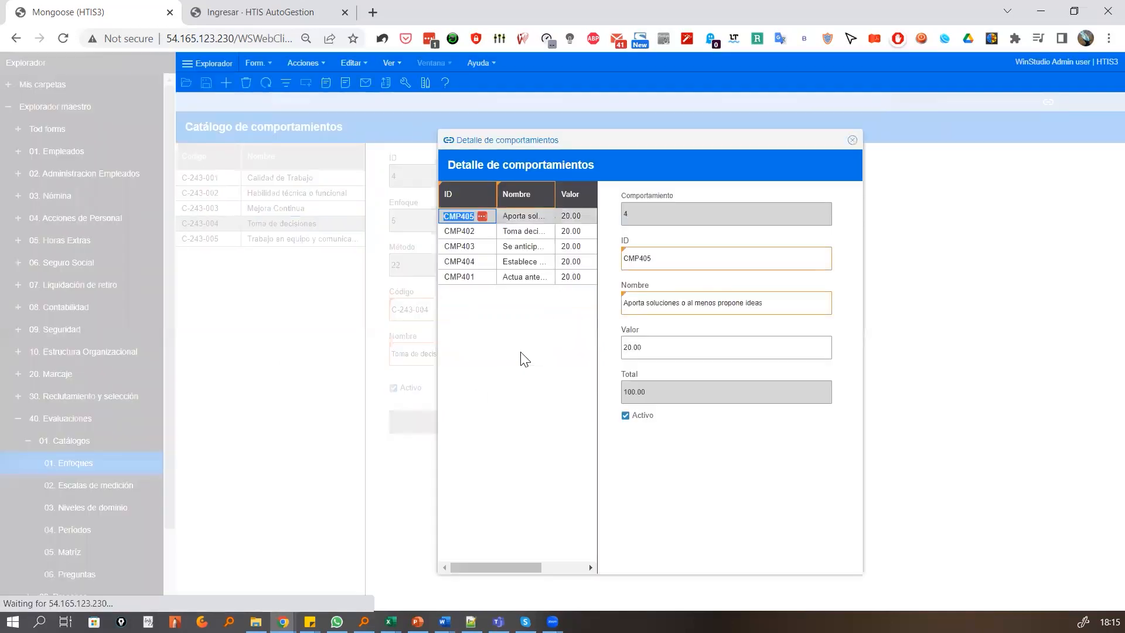
{"action": "left_click_drag", "start_coordinate": [555, 194], "coordinate": [564, 203]}
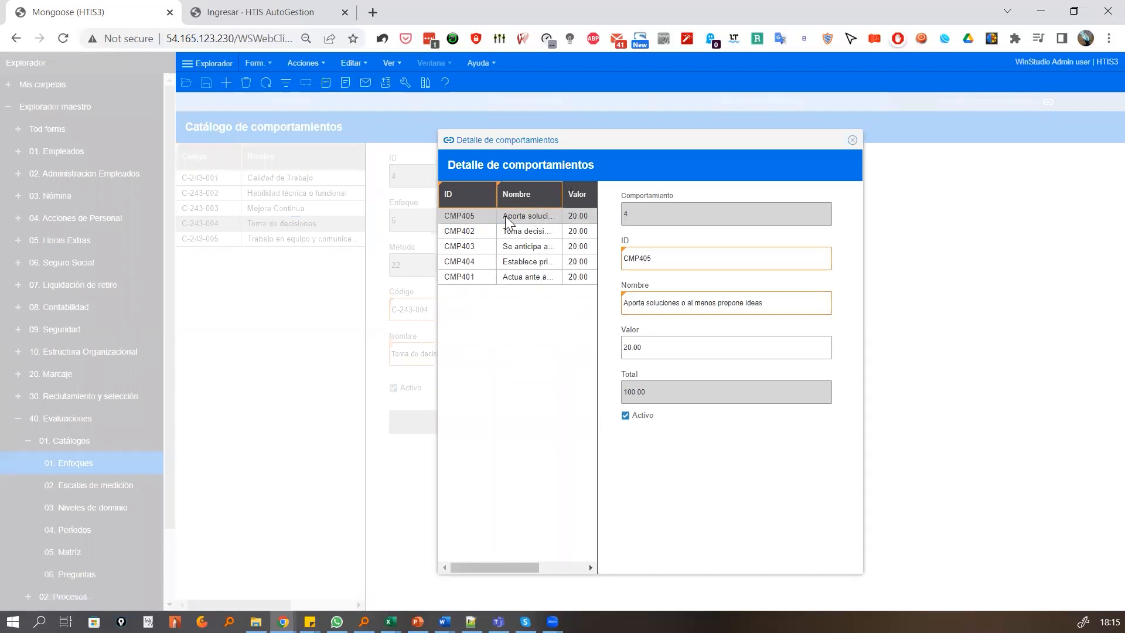
{"action": "left_click_drag", "start_coordinate": [494, 186], "coordinate": [566, 194]}
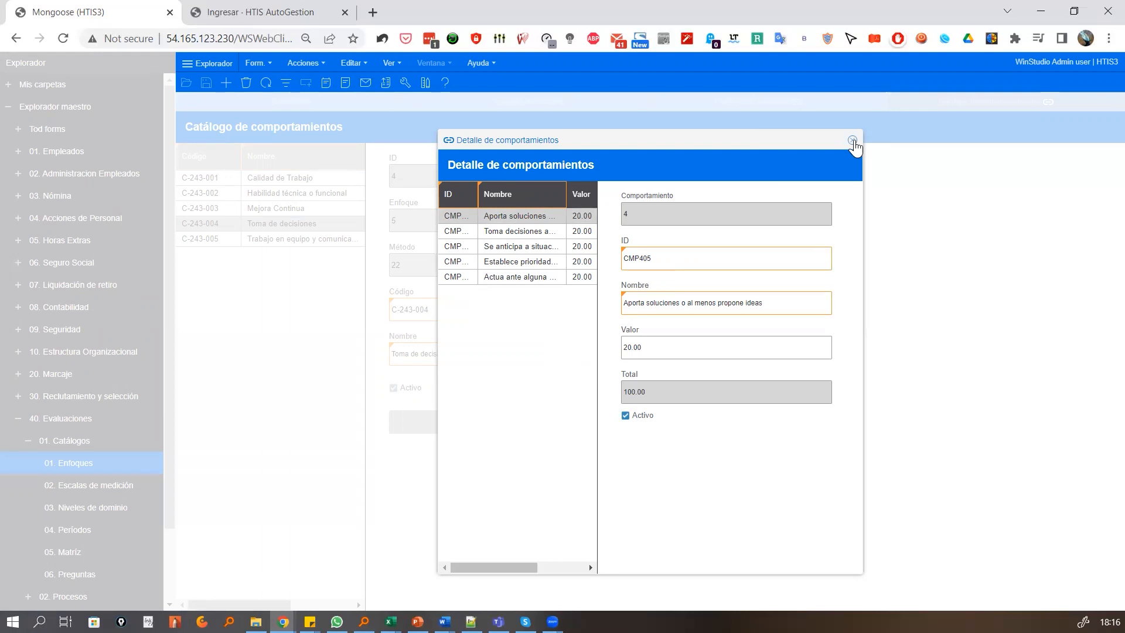
{"action": "left_click", "coordinate": [852, 141]}
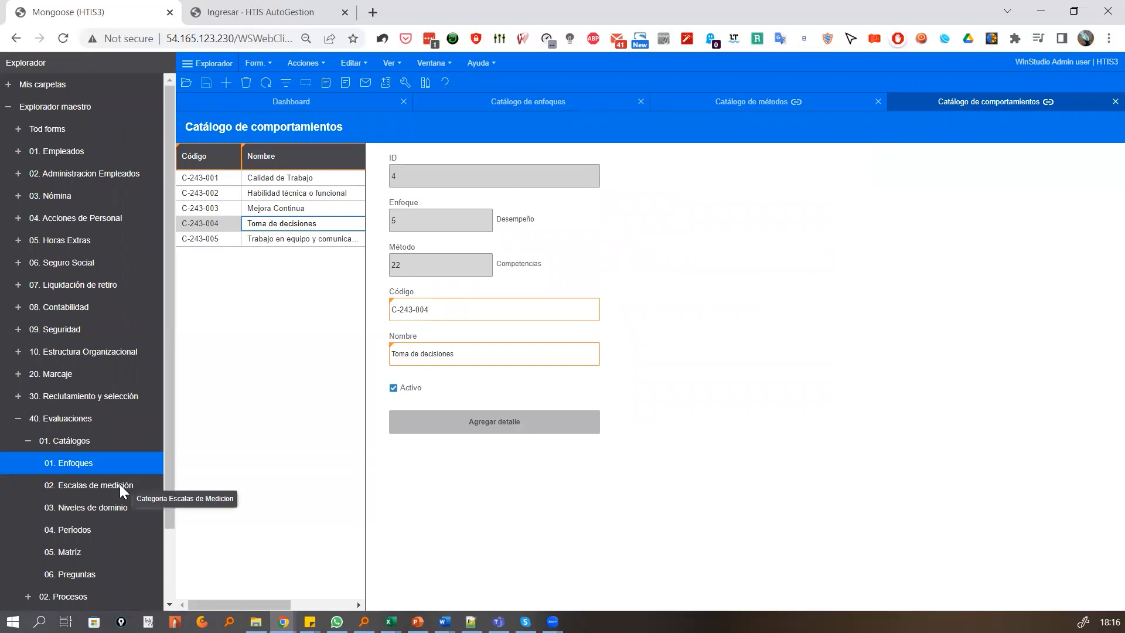
Review the measurement scale values of the Escala Administrativa category and close both measurement scale forms
{"action": "left_click", "coordinate": [120, 484]}
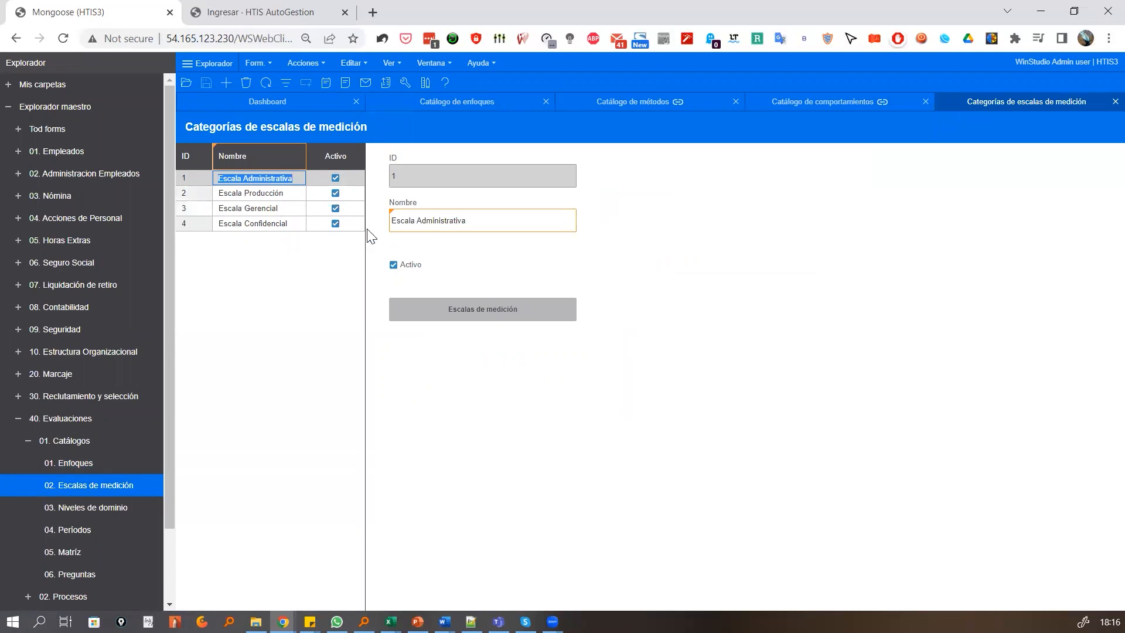
{"action": "left_click", "coordinate": [484, 321]}
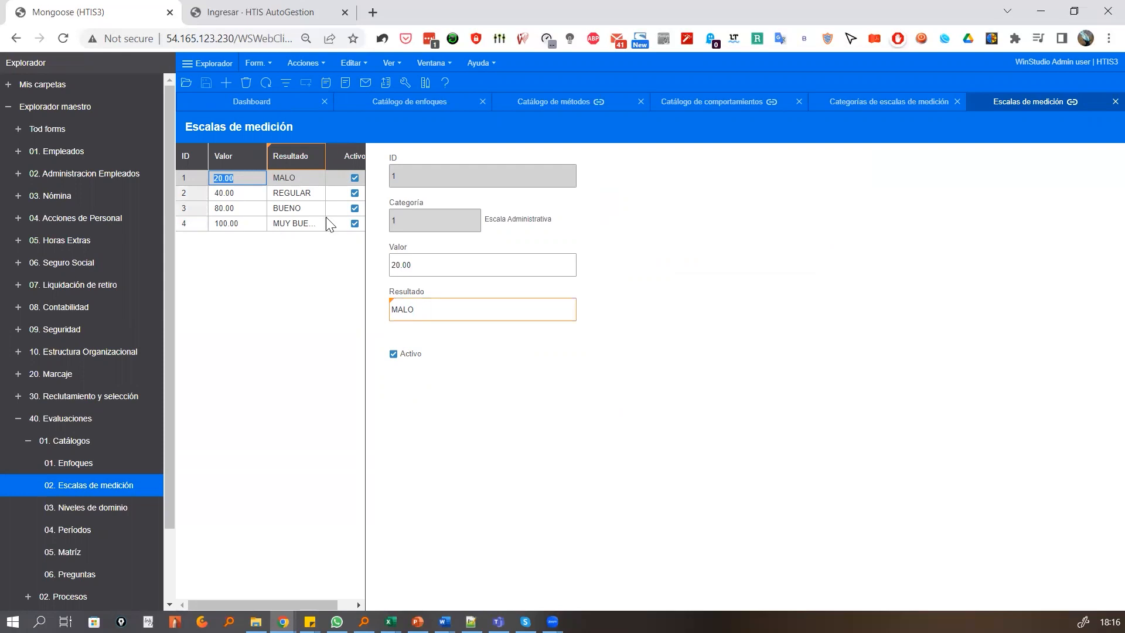
{"action": "left_click", "coordinate": [1103, 101]}
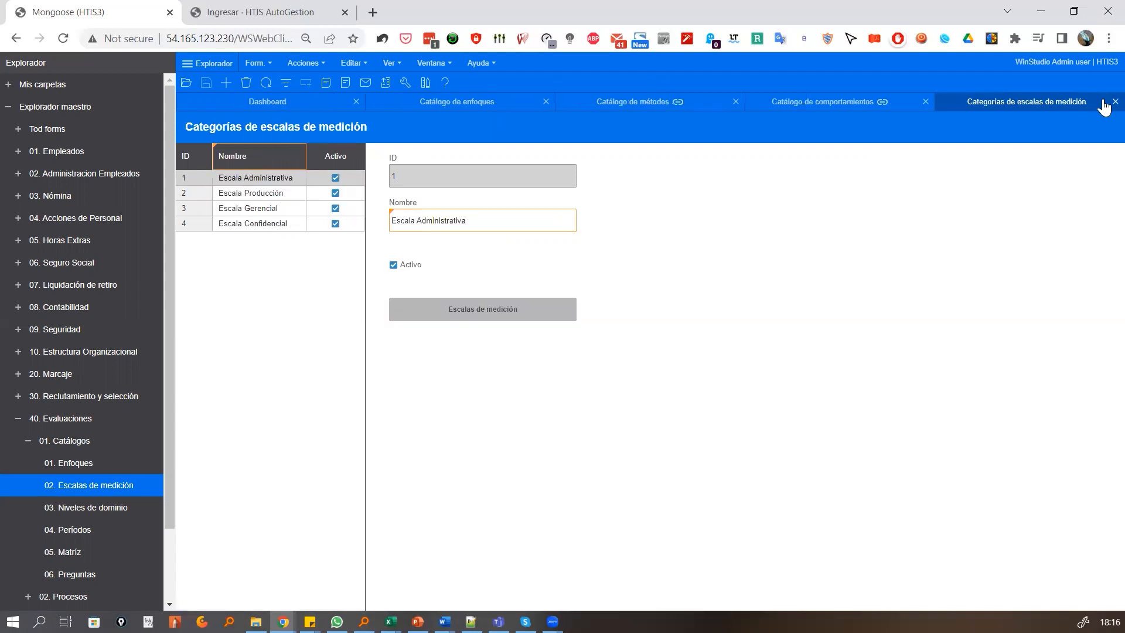
{"action": "left_click", "coordinate": [1114, 102]}
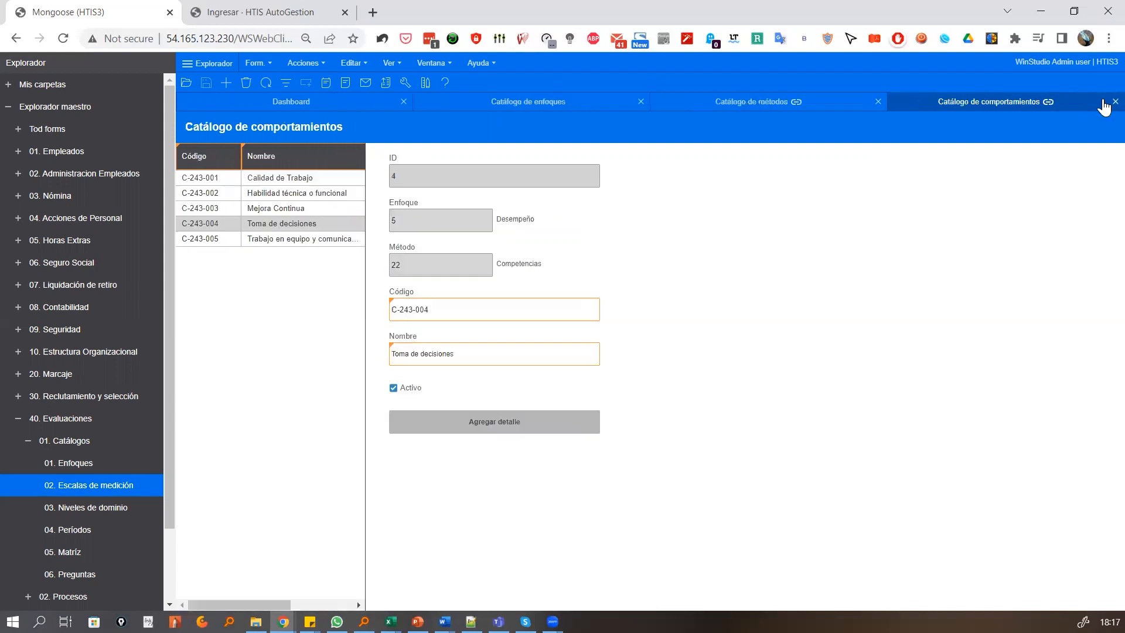
Review the domain levels of the EMPLEADOS ADMINISTRATIVOS category with a wider Nombre column, and close the levels form
{"action": "left_click", "coordinate": [99, 505]}
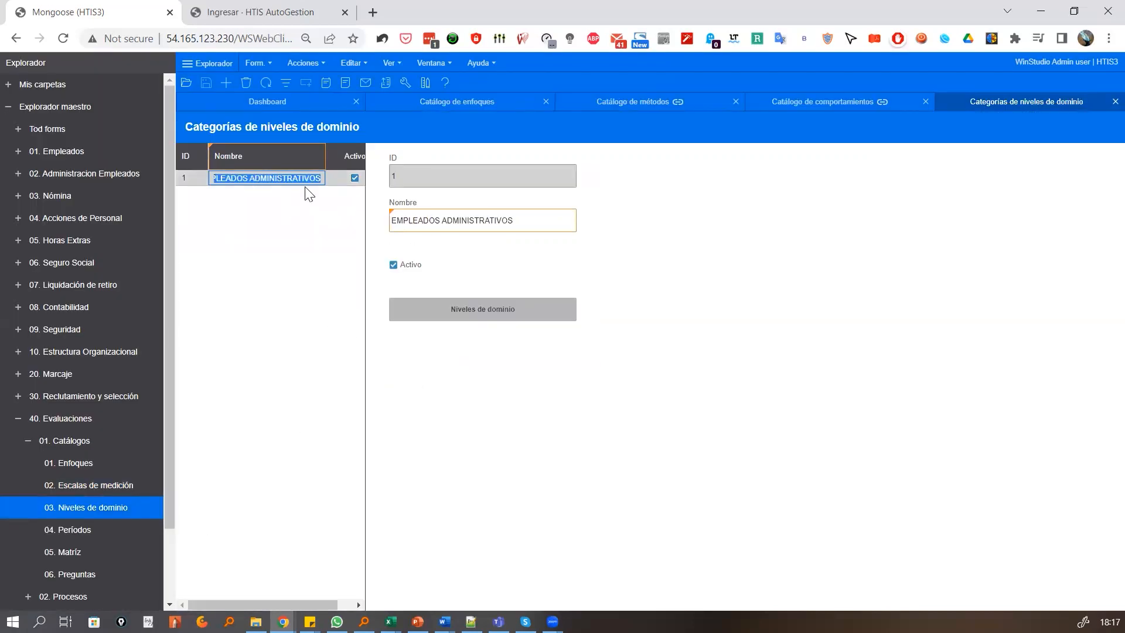
{"action": "left_click", "coordinate": [461, 311]}
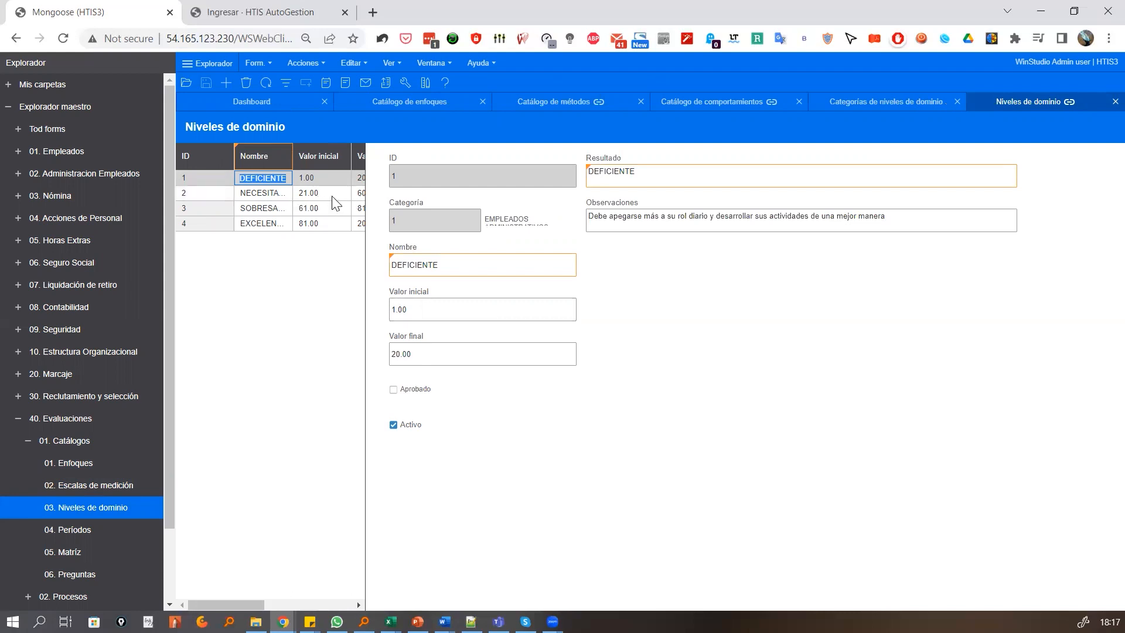
{"action": "mouse_move", "coordinate": [294, 161]}
{"action": "left_mouse_down"}
{"action": "mouse_move", "coordinate": [332, 159]}
{"action": "mouse_move", "coordinate": [302, 159]}
{"action": "left_mouse_up"}
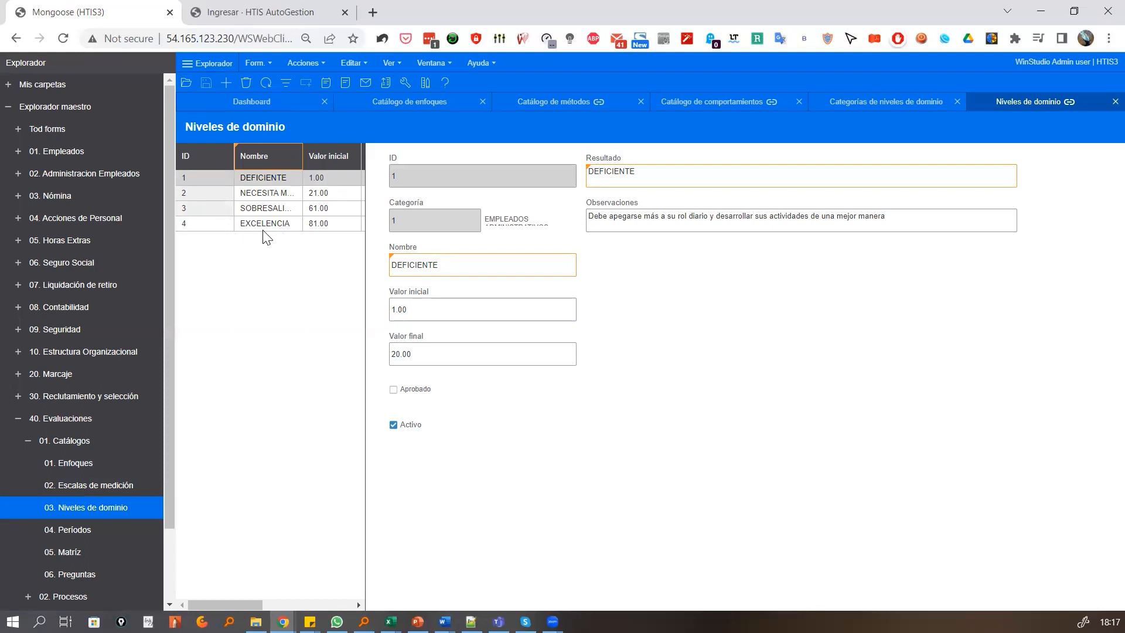
{"action": "left_click", "coordinate": [1110, 101]}
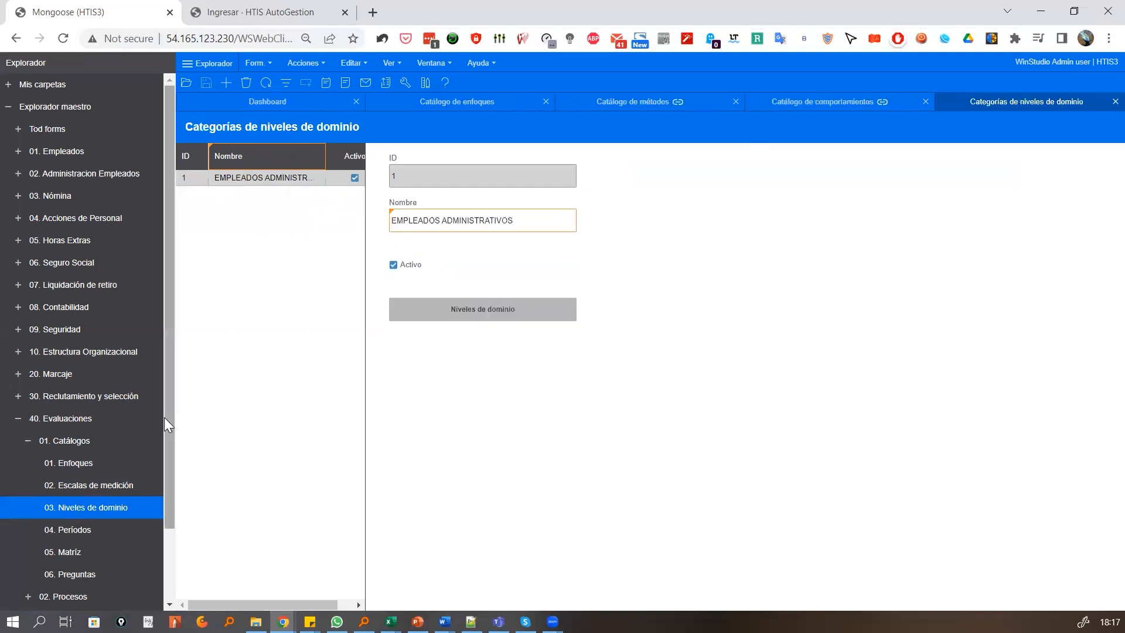
Open the evaluation configurator among the Evaluaciones processes and examine the settings of template EV-TE-001
{"action": "left_click_drag", "start_coordinate": [166, 414], "coordinate": [162, 512]}
{"action": "left_click", "coordinate": [27, 512]}
{"action": "left_click", "coordinate": [84, 533]}
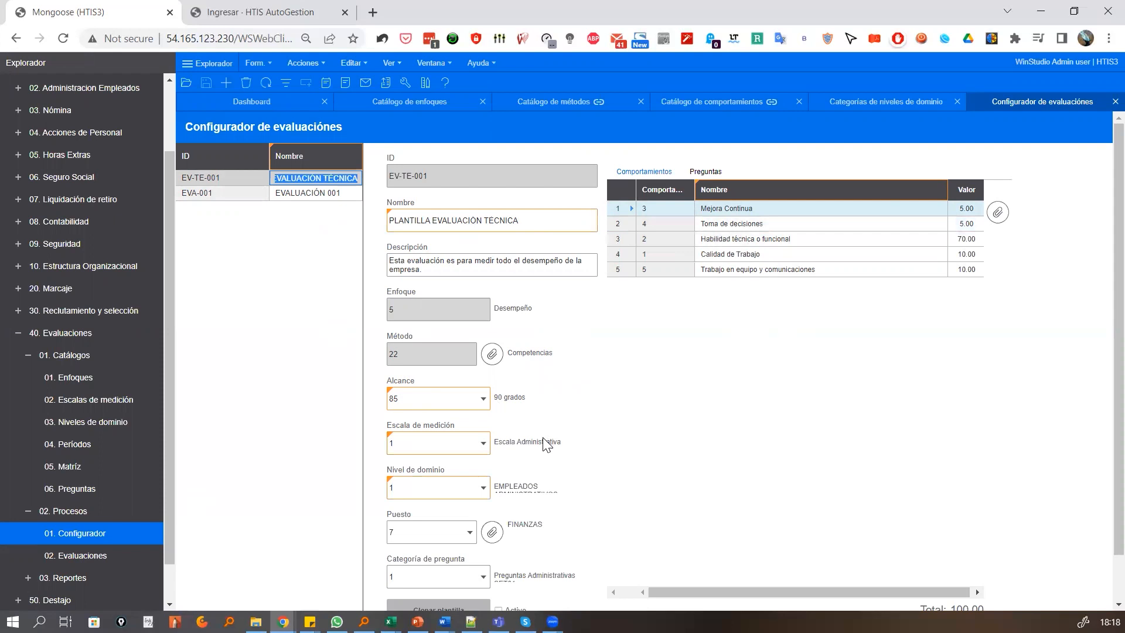
{"action": "scroll", "coordinate": [545, 444], "scroll_direction": "down", "scroll_amount": 1}
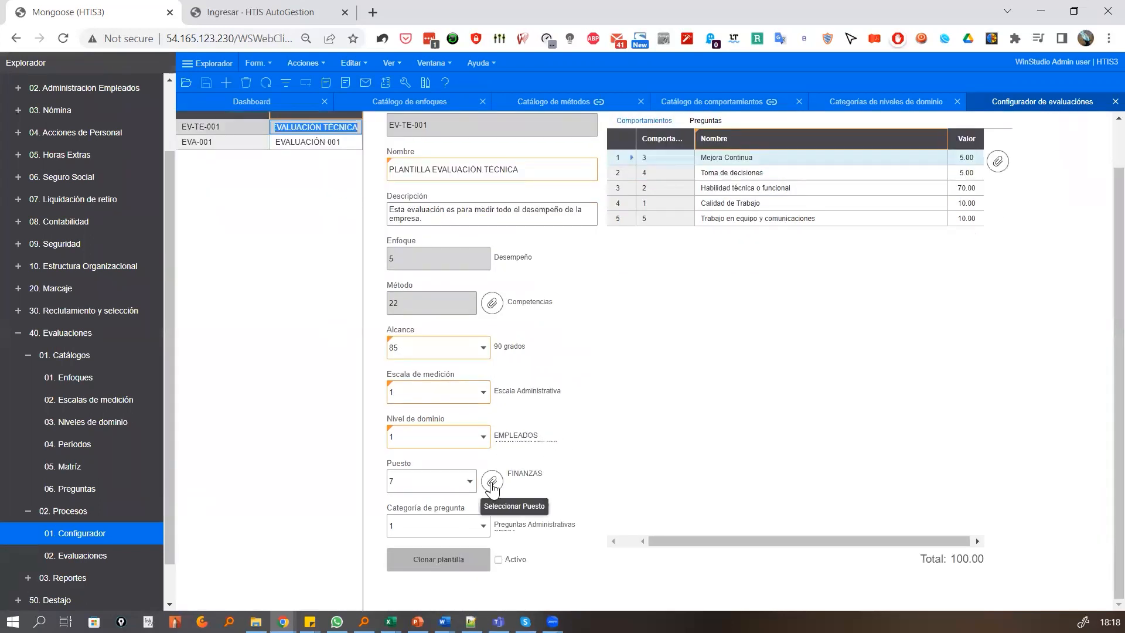
Browse the UnionGuate S.A. departments in the template's position selector and close it without saving
{"action": "left_click", "coordinate": [492, 483]}
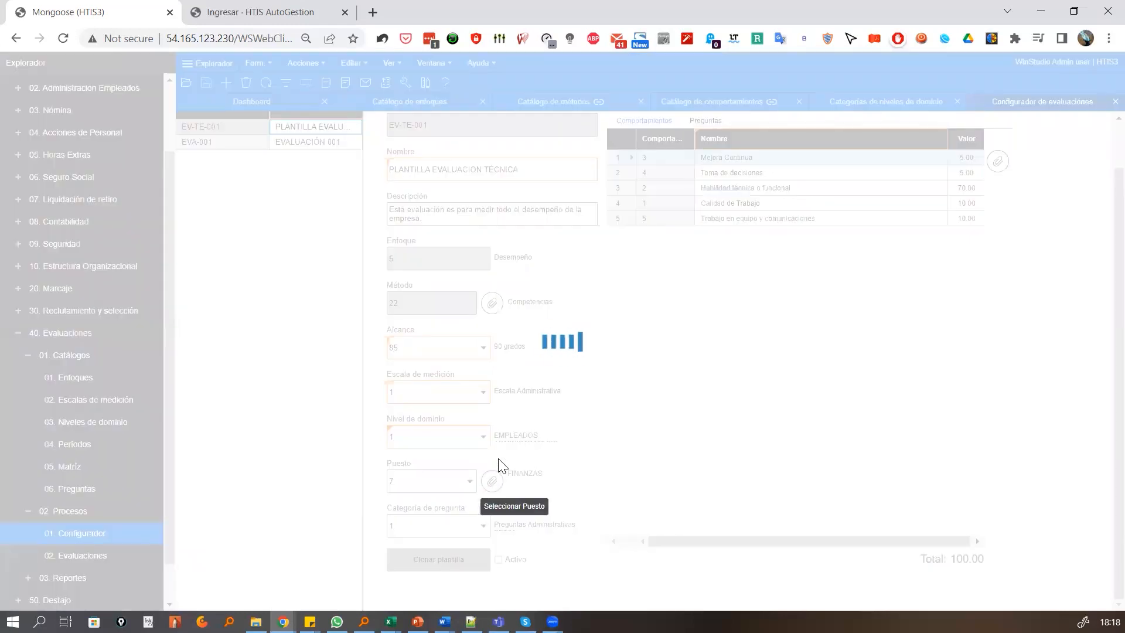
{"action": "left_click", "coordinate": [515, 224]}
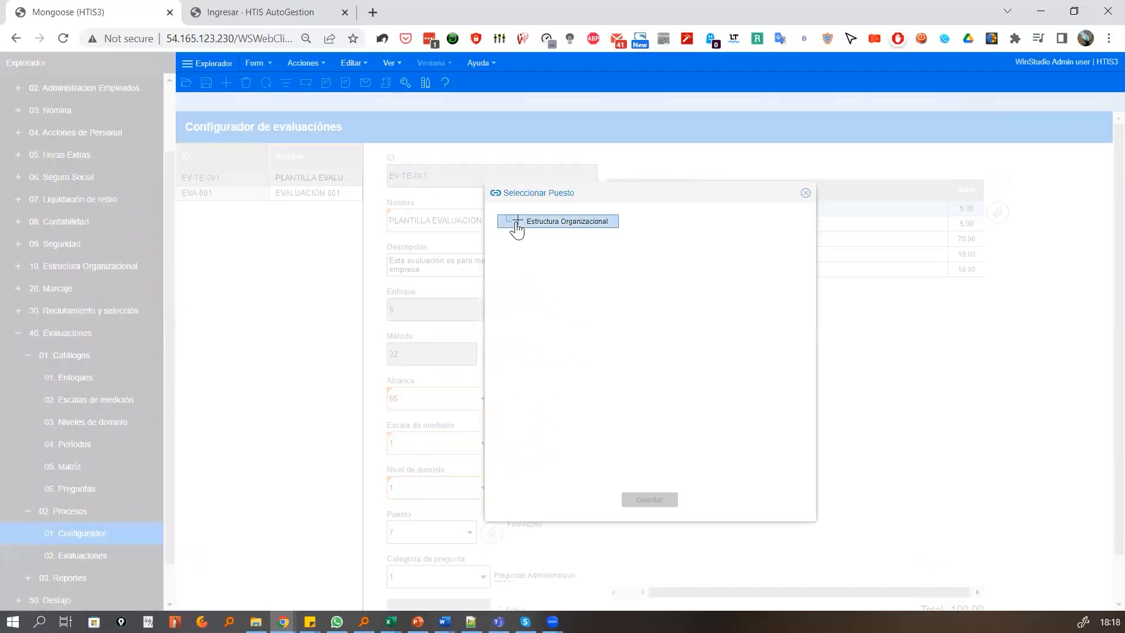
{"action": "left_click", "coordinate": [527, 236]}
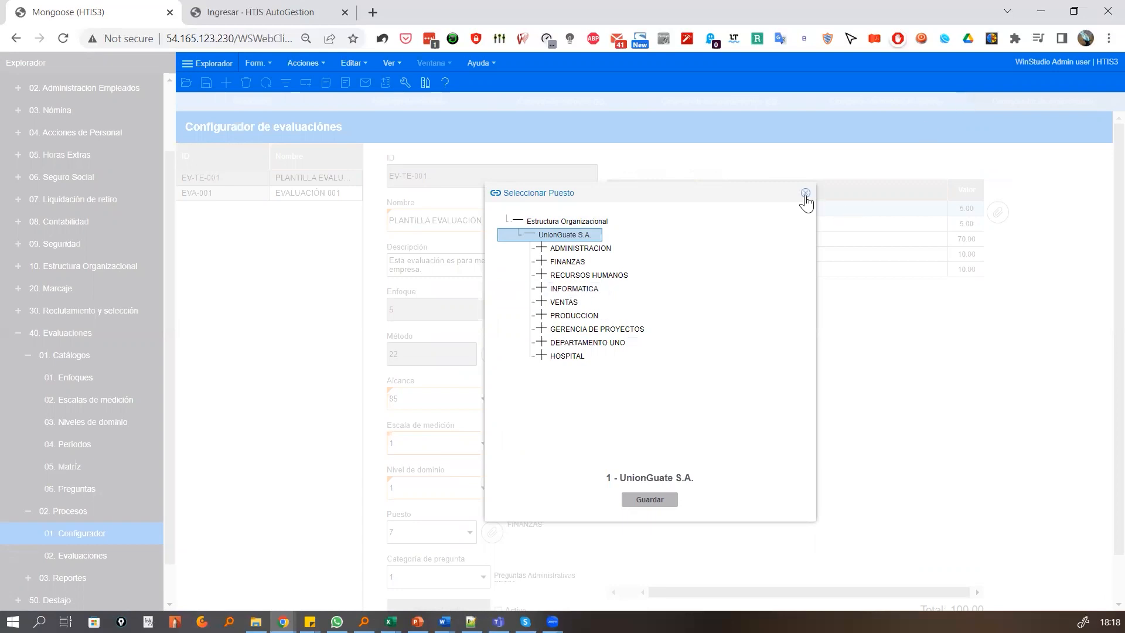
{"action": "left_click", "coordinate": [803, 195]}
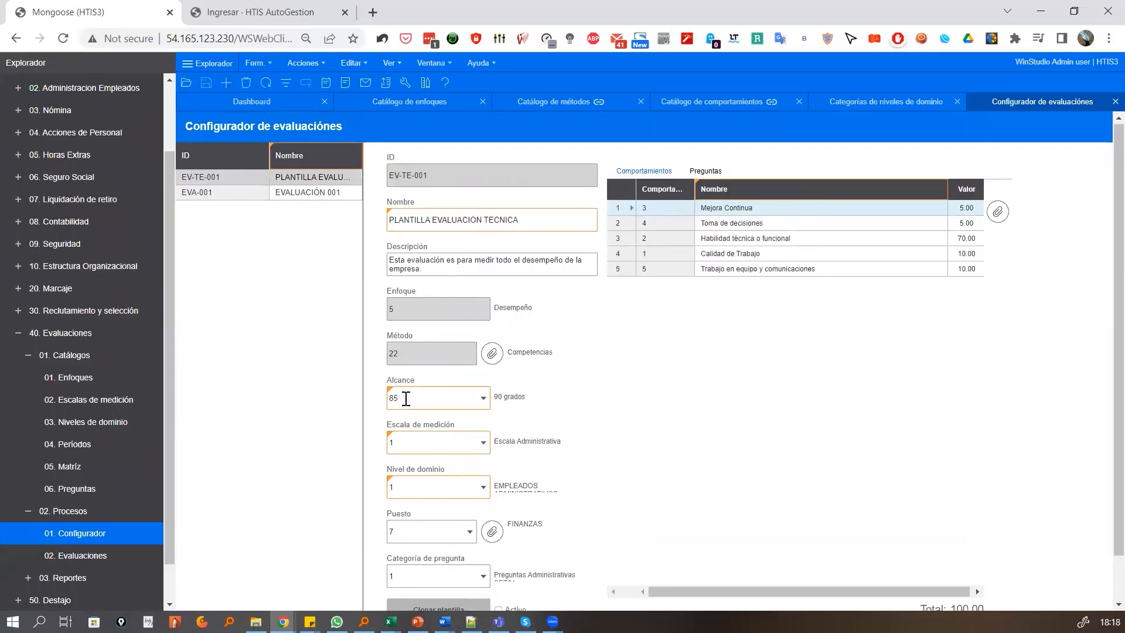
Check the remaining settings of template EV-TE-001 and display the EVA-001 evaluation template
{"action": "scroll", "coordinate": [407, 397], "scroll_direction": "down", "scroll_amount": 1}
{"action": "scroll", "coordinate": [408, 397], "scroll_direction": "up", "scroll_amount": 1}
{"action": "left_click", "coordinate": [221, 193]}
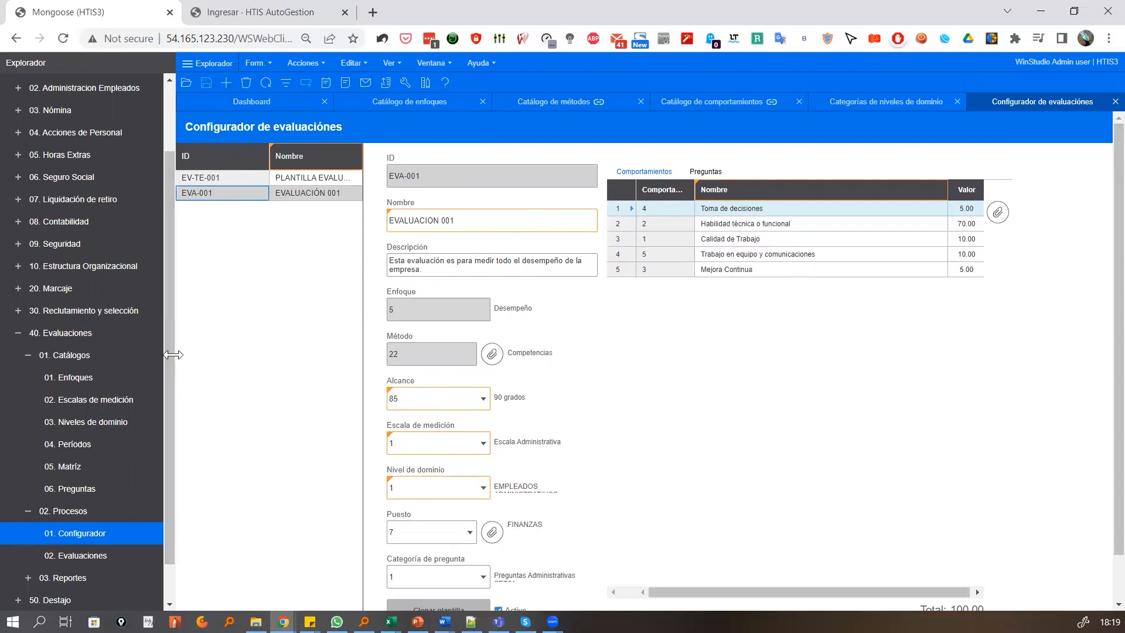
Open the Evaluaciones process form and examine the settings and the Estado options of EVALUACIÓN 001
{"action": "left_click", "coordinate": [98, 554]}
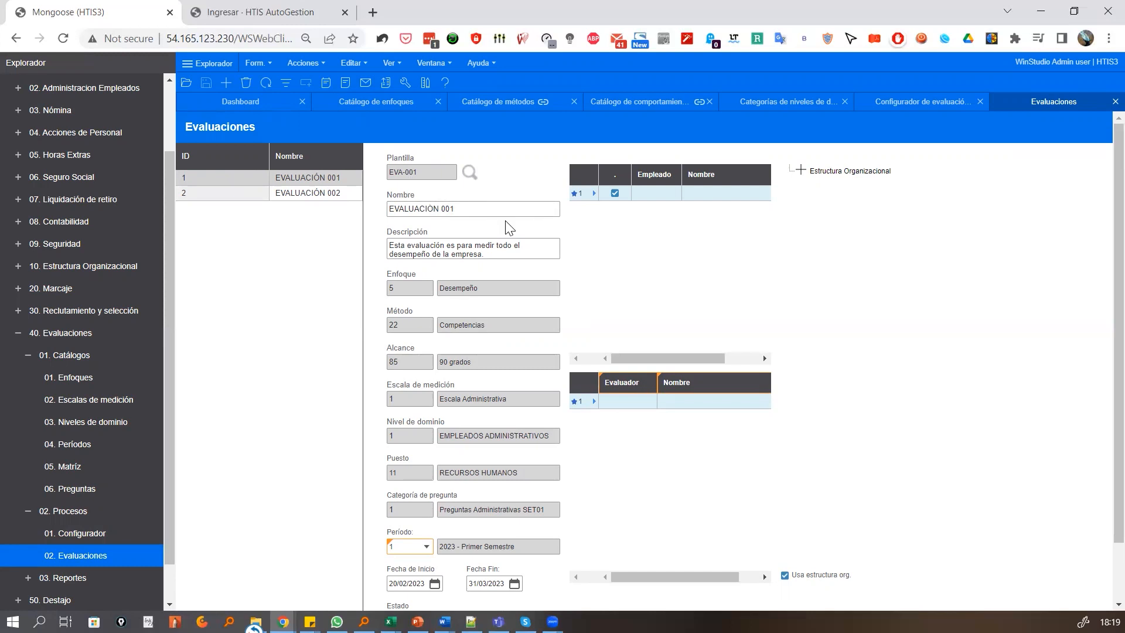
{"action": "scroll", "coordinate": [528, 322], "scroll_direction": "down", "scroll_amount": 1}
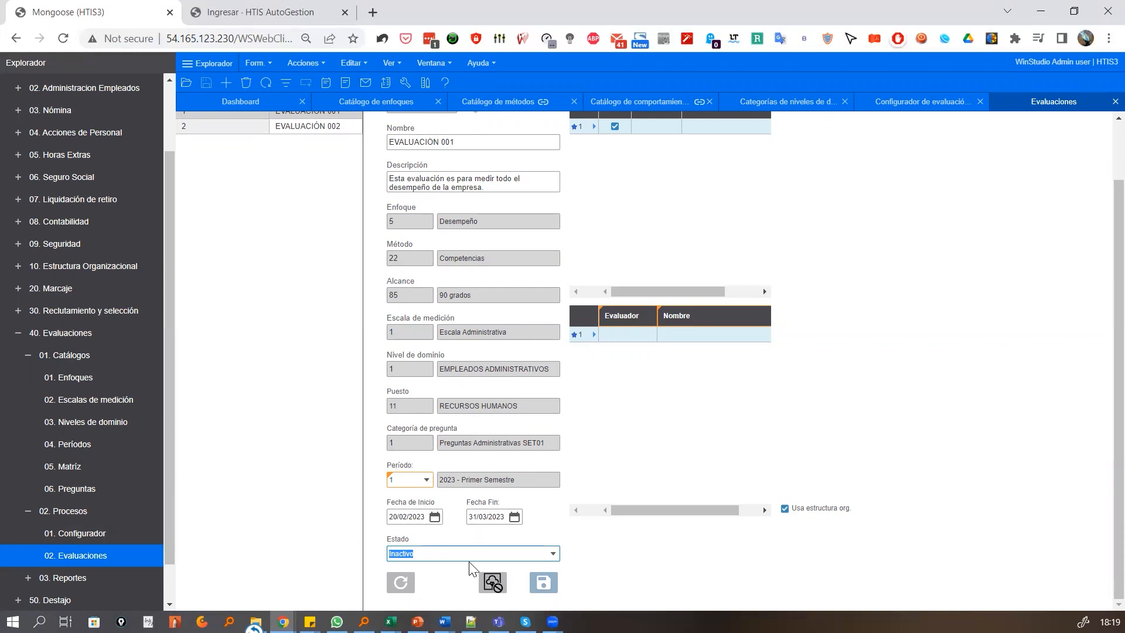
{"action": "scroll", "coordinate": [466, 557], "scroll_direction": "up", "scroll_amount": 2}
{"action": "scroll", "coordinate": [518, 508], "scroll_direction": "down", "scroll_amount": 2}
{"action": "left_click", "coordinate": [554, 556]}
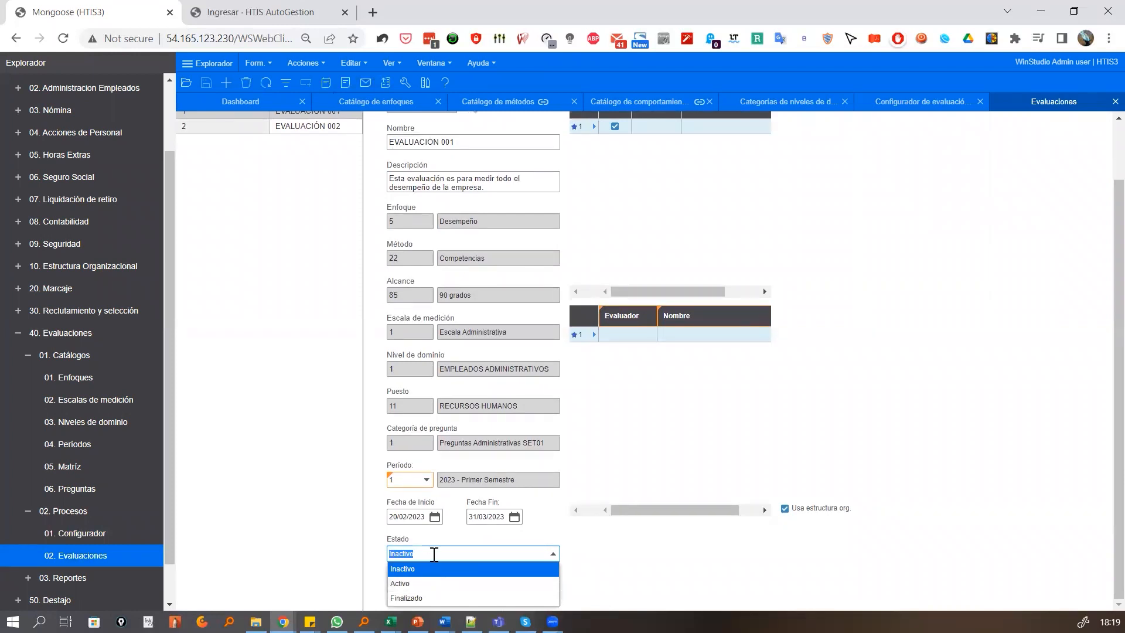
{"action": "left_click", "coordinate": [603, 553]}
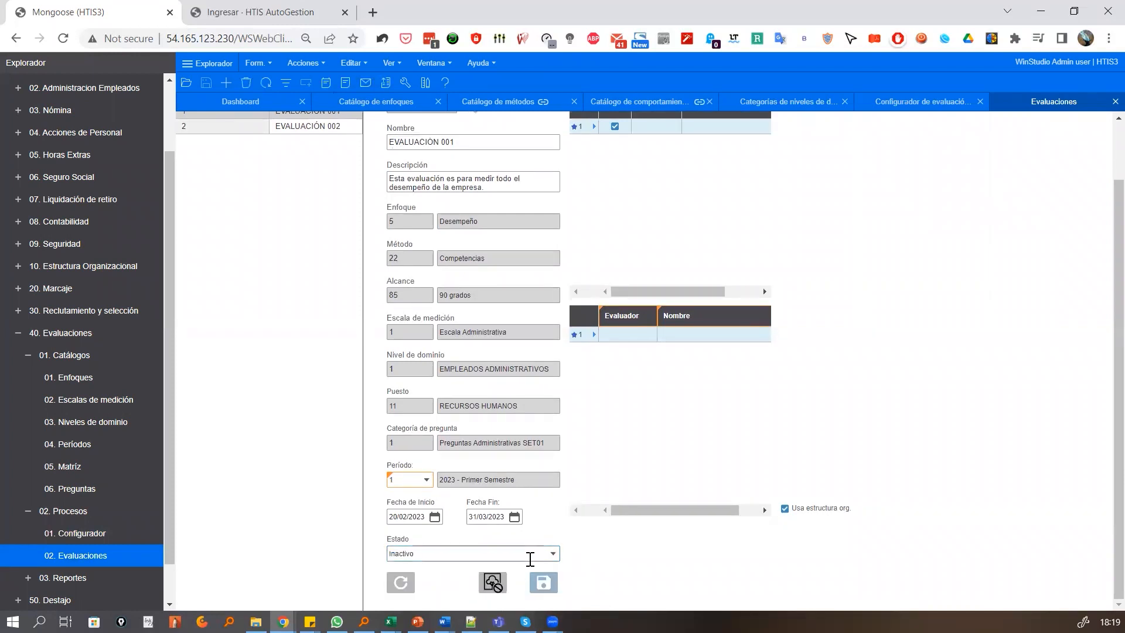
Display EVALUACIÓN 002 and review its settings, assigned employees and evaluators
{"action": "scroll", "coordinate": [524, 560], "scroll_direction": "up", "scroll_amount": 2}
{"action": "left_click", "coordinate": [238, 194]}
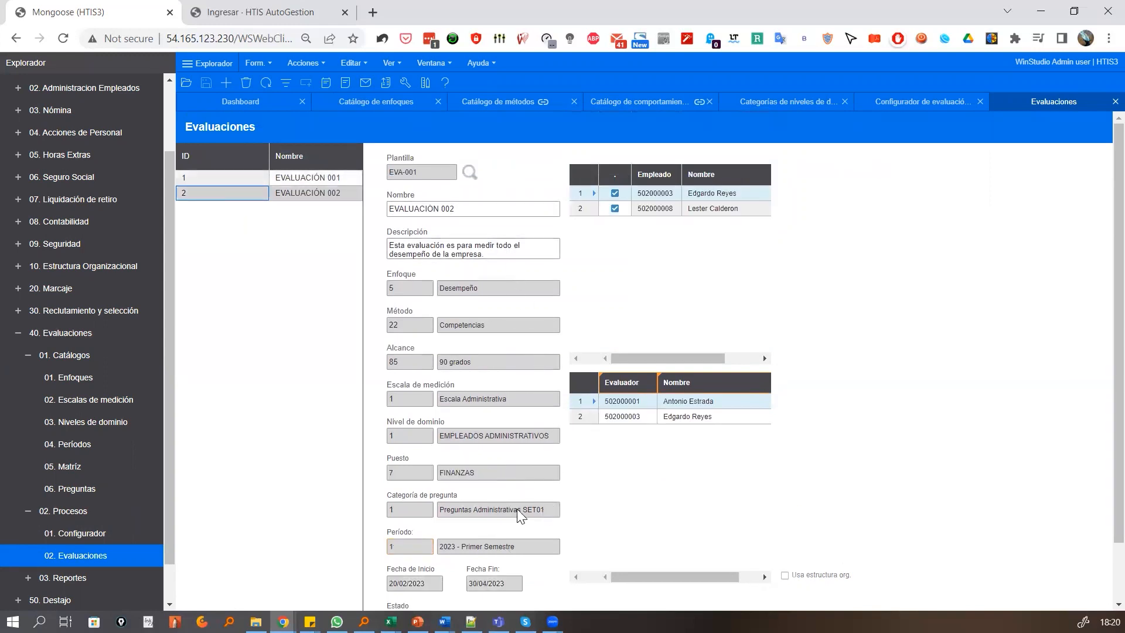
{"action": "scroll", "coordinate": [563, 507], "scroll_direction": "down", "scroll_amount": 1}
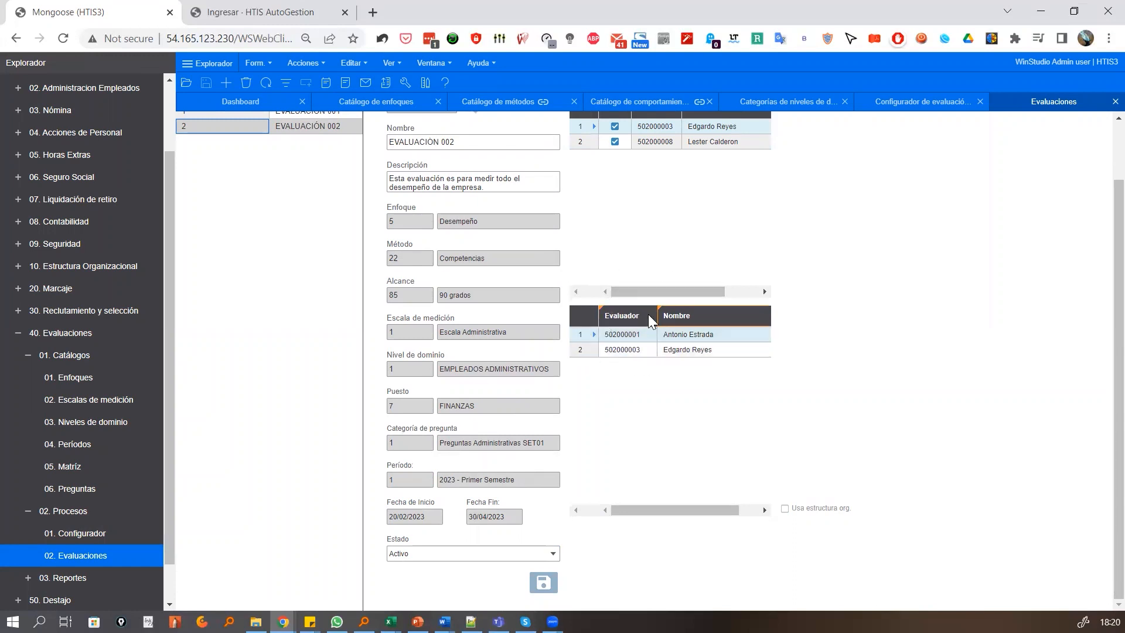
{"action": "left_click", "coordinate": [789, 511]}
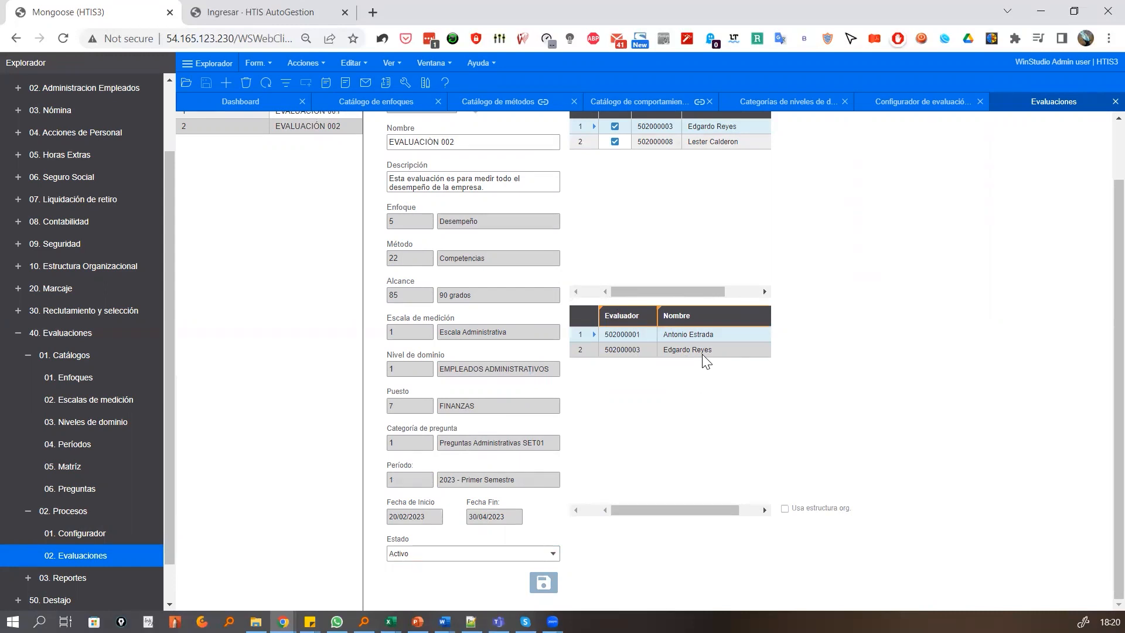
{"action": "scroll", "coordinate": [672, 250], "scroll_direction": "up", "scroll_amount": 2}
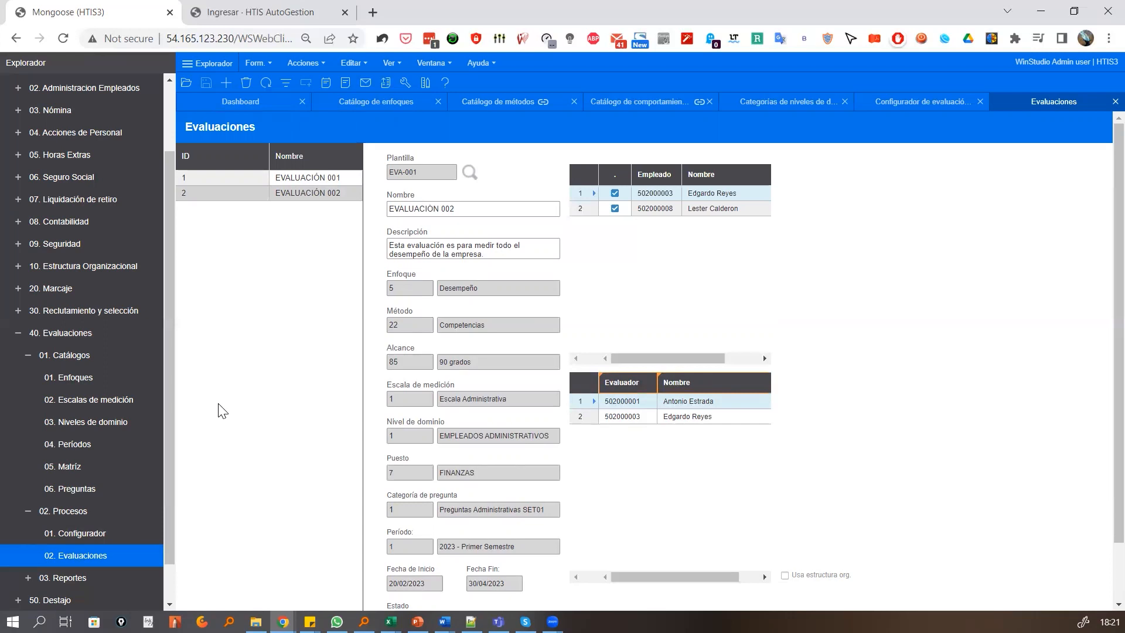
Switch to the HTIS AutoGestion login page and enter the account's e-mail as Usuario
{"action": "left_click", "coordinate": [256, 10]}
{"action": "left_click", "coordinate": [513, 323]}
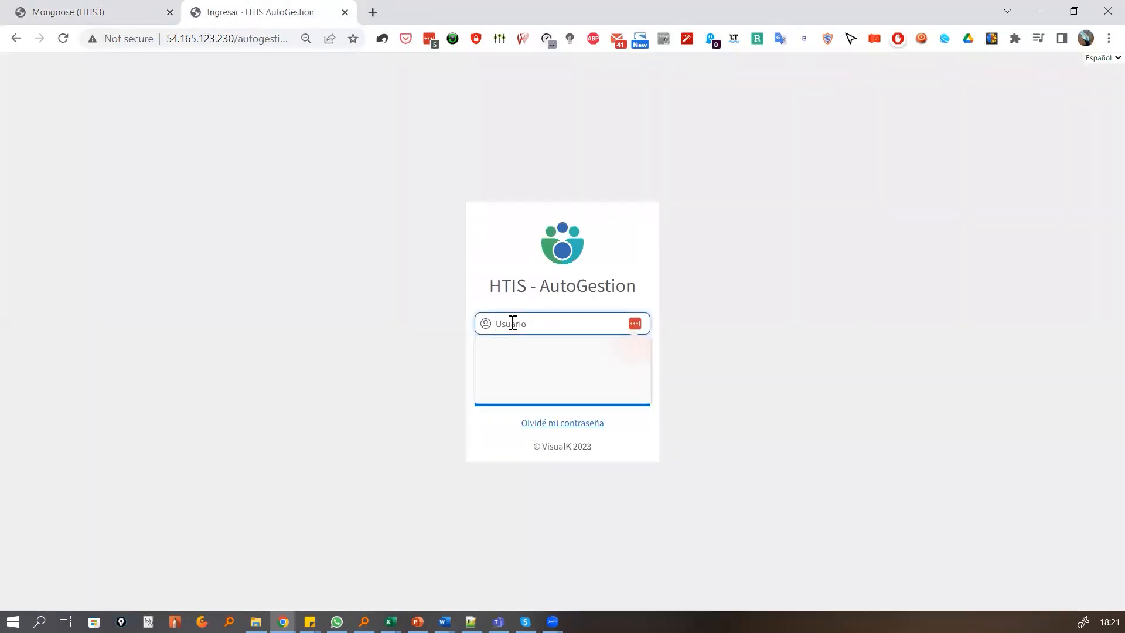
{"action": "left_click", "coordinate": [539, 361]}
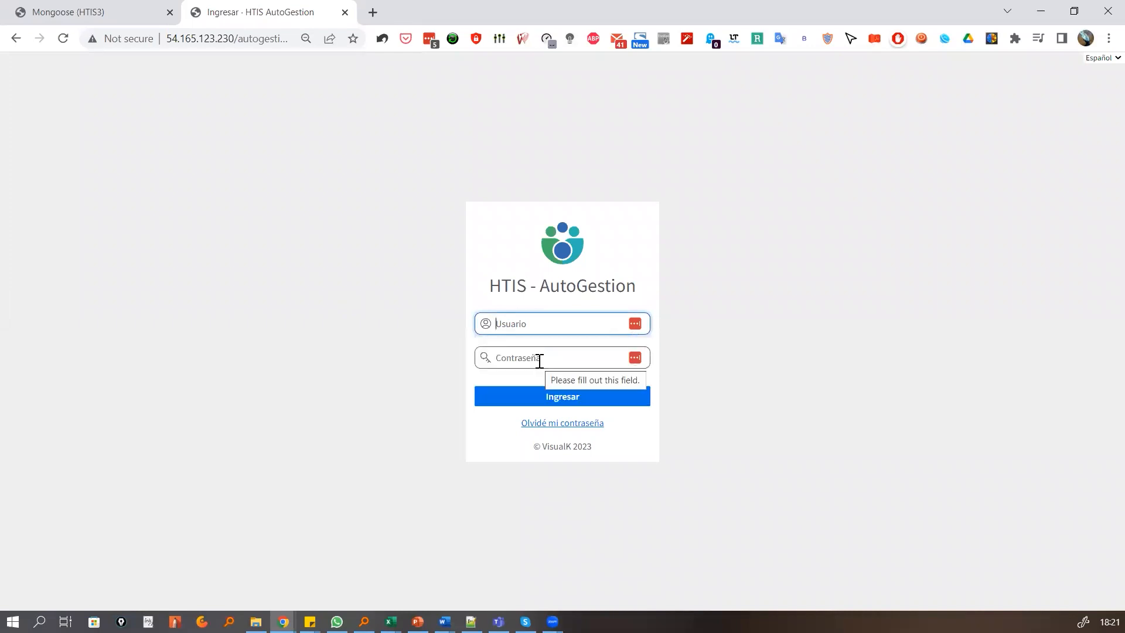
{"action": "left_click", "coordinate": [631, 327]}
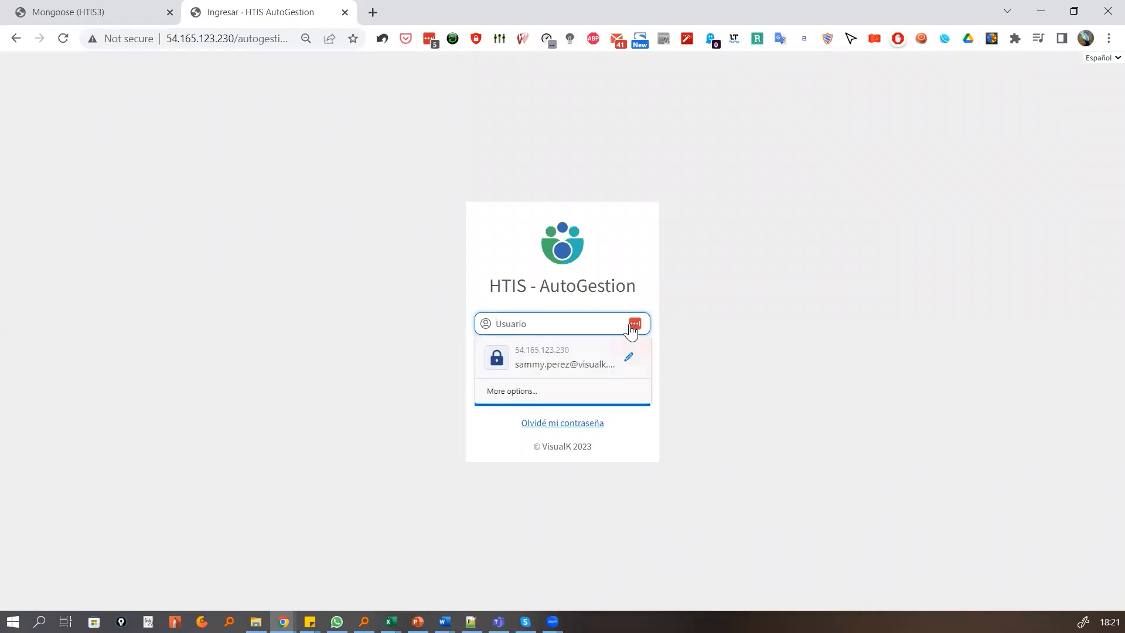
{"action": "left_click", "coordinate": [523, 350]}
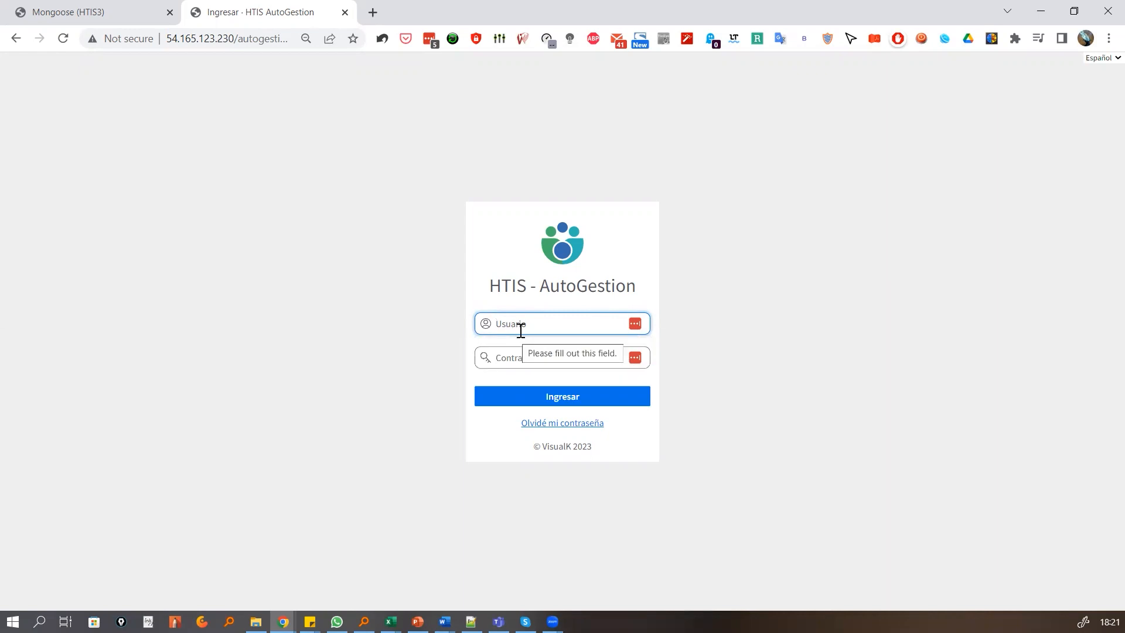
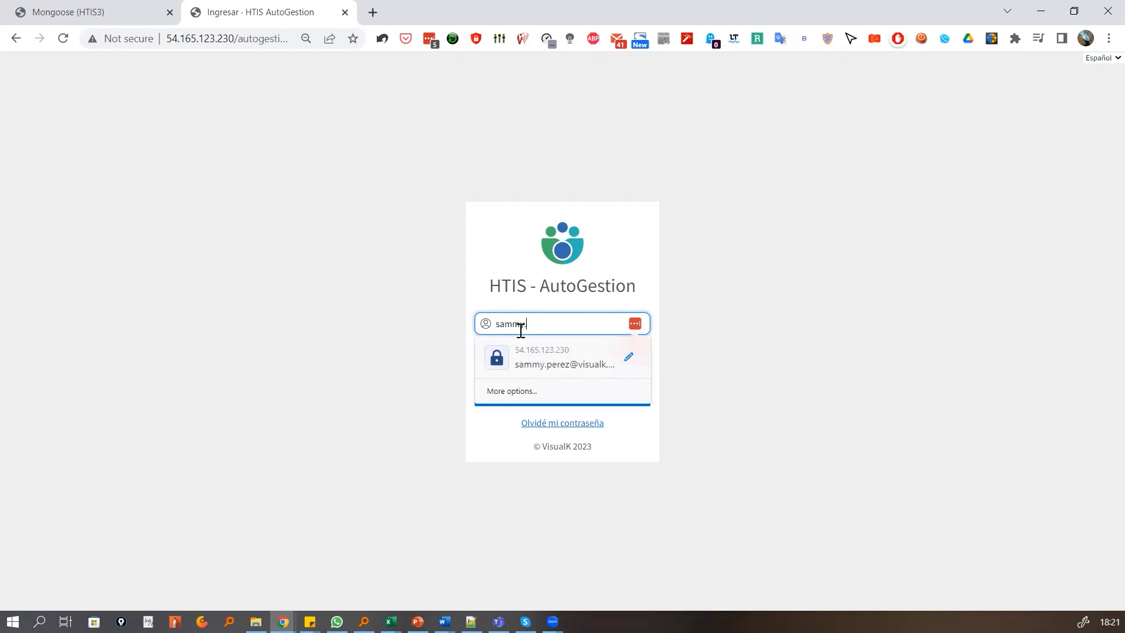
{"action": "key", "text": "Tab"}
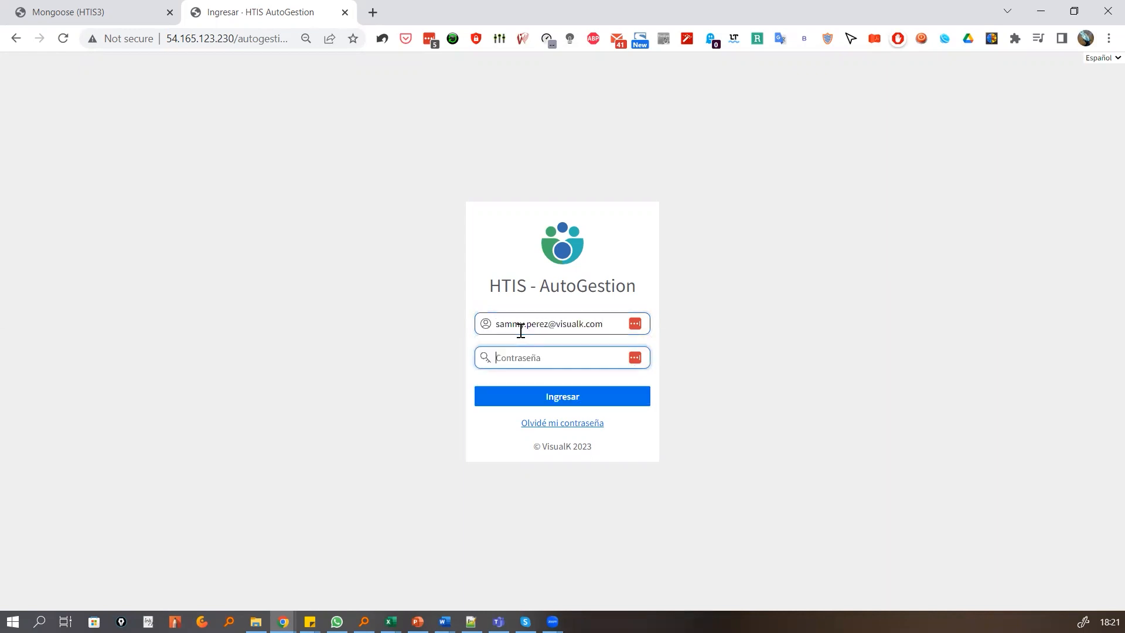
Enter the account password in Contraseña and sign in to HTIS AutoGestion
{"action": "type", "text": "••••••••"}
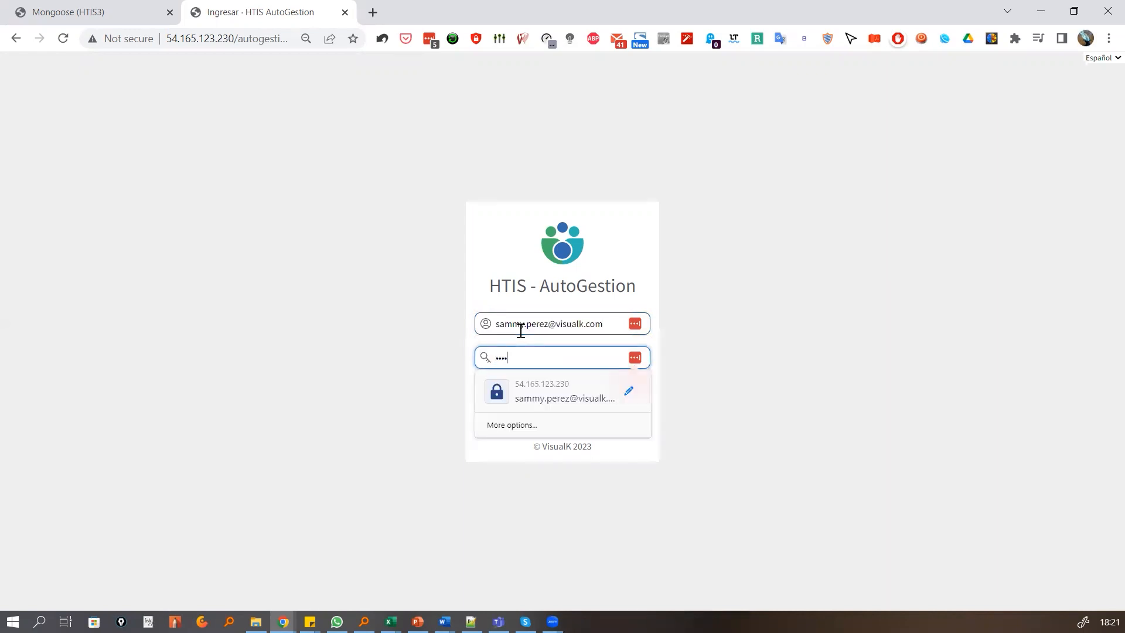
{"action": "type", "text": "•••"}
{"action": "left_click", "coordinate": [397, 402]}
{"action": "left_click", "coordinate": [512, 400]}
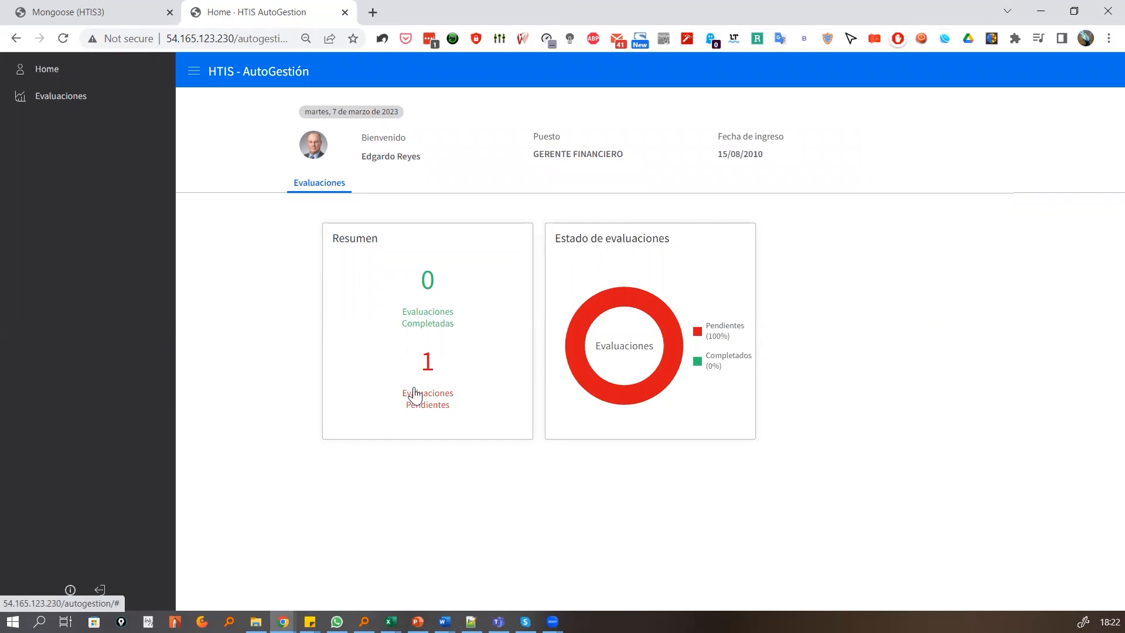
Open the pending EVALUACIÓN 002 from the portal's evaluations and start the evaluation of the listed subordinate
{"action": "left_click", "coordinate": [61, 105]}
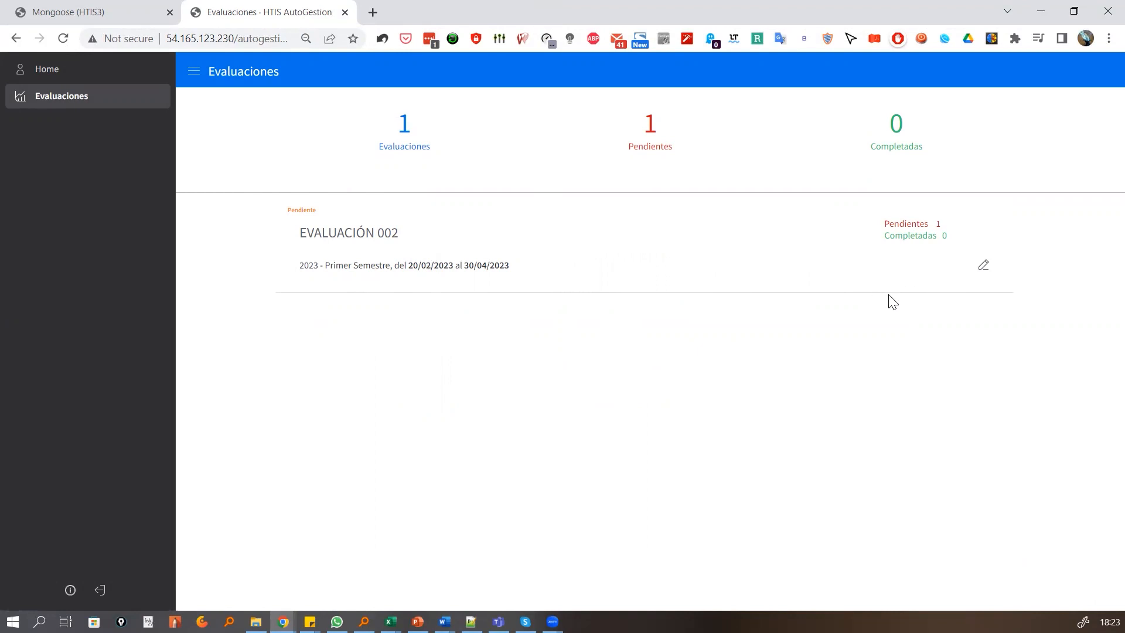
{"action": "left_click", "coordinate": [983, 270]}
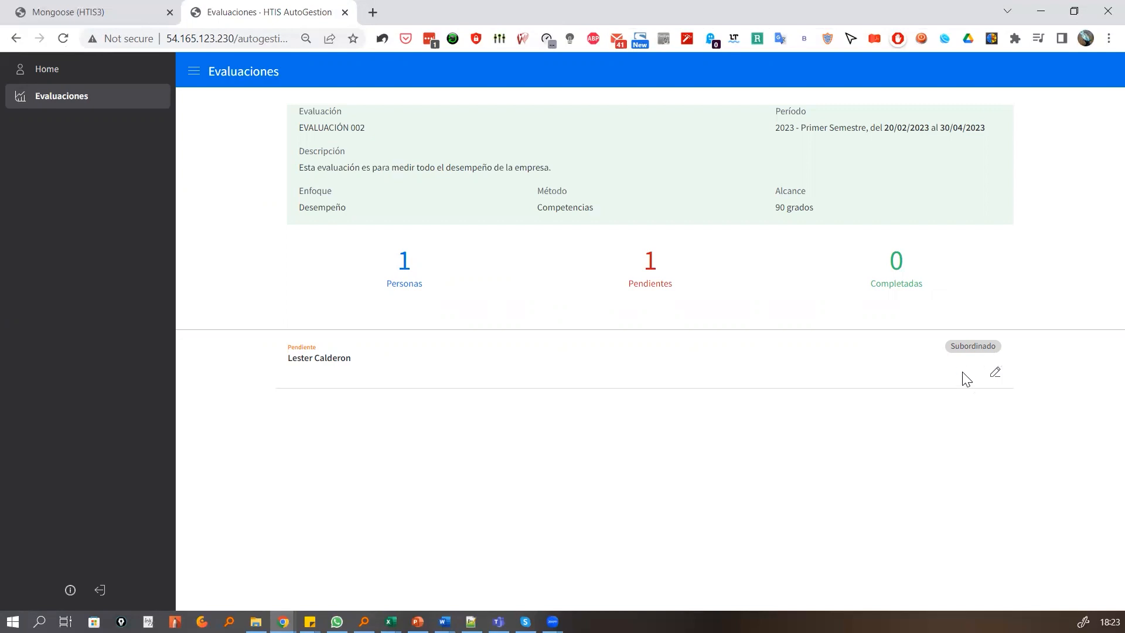
{"action": "left_click", "coordinate": [995, 373]}
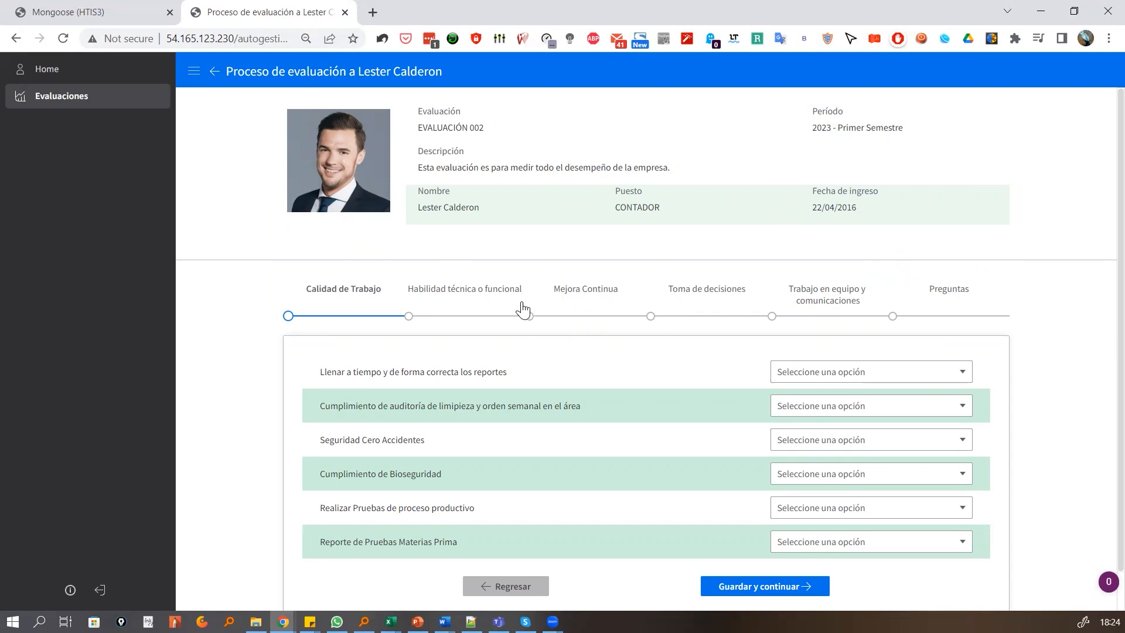
Look over the Calidad de Trabajo criteria and the Preguntas section, and return to Calidad de Trabajo
{"action": "scroll", "coordinate": [574, 338], "scroll_direction": "down", "scroll_amount": 1}
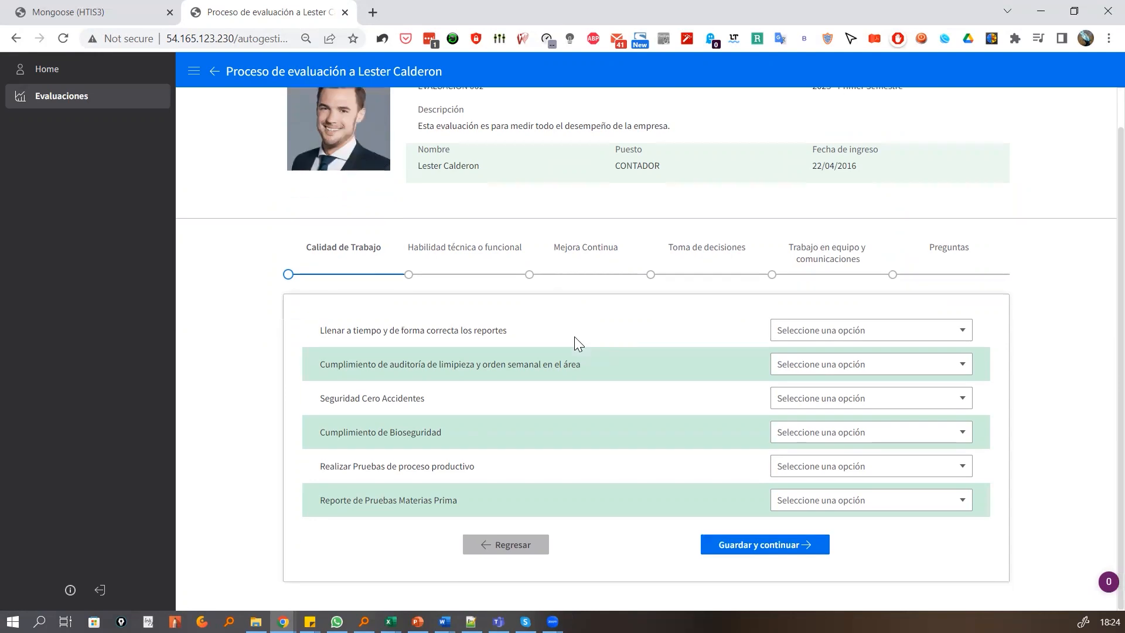
{"action": "left_click", "coordinate": [950, 253]}
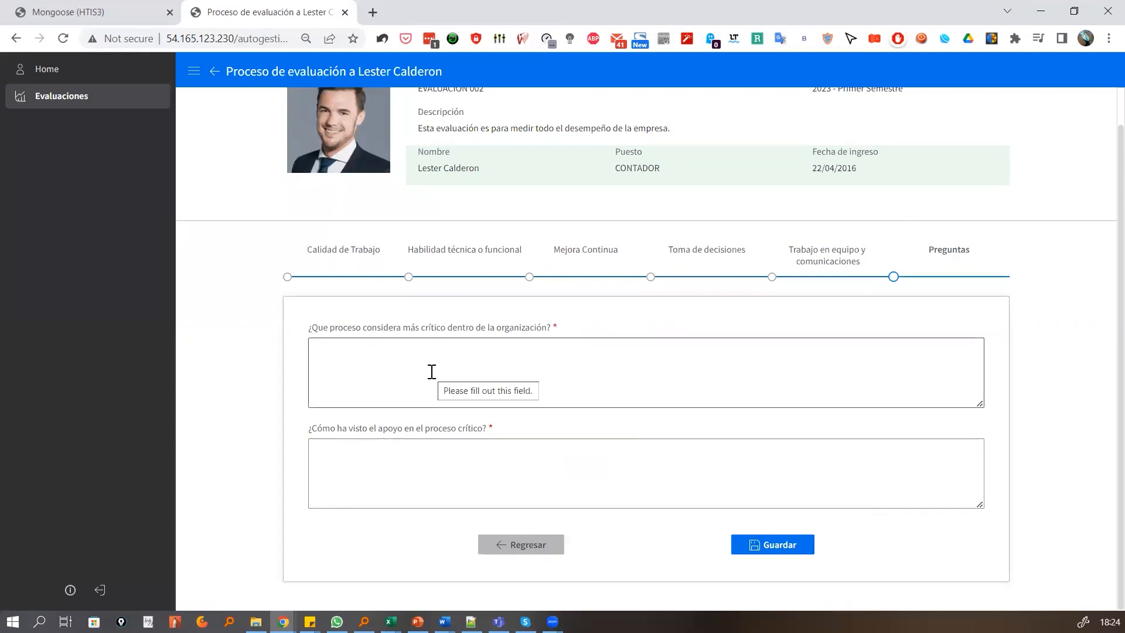
{"action": "left_click", "coordinate": [354, 258]}
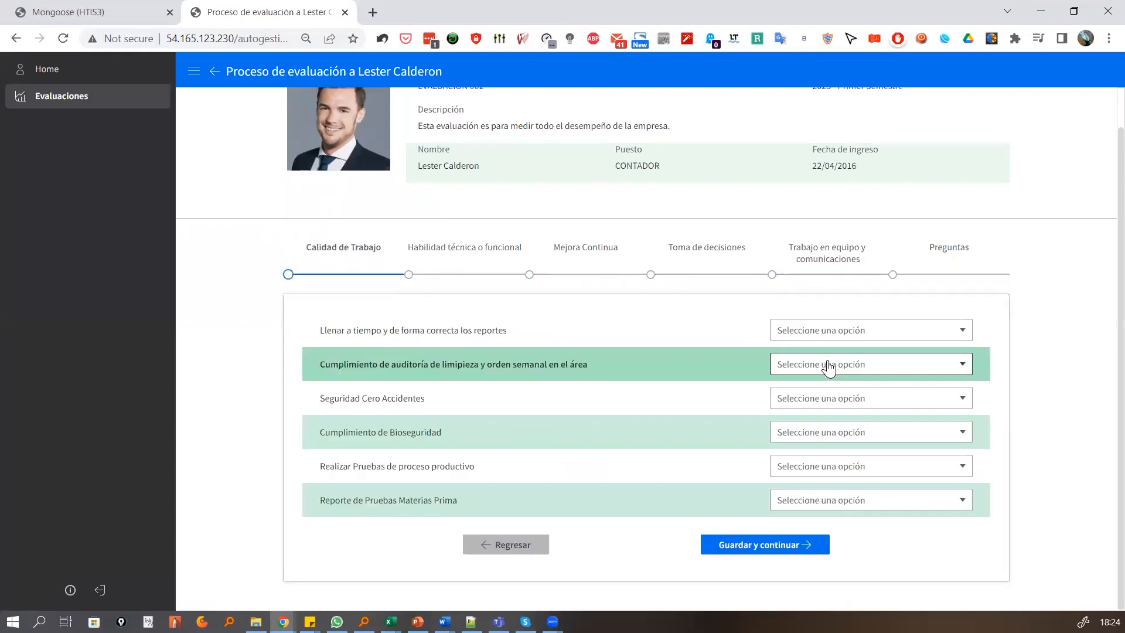
Rate the report-filling and cleaning-audit criteria as 80.00 - BUENO, and Seguridad Cero Accidentes as 40.00 - REGULAR
{"action": "left_click", "coordinate": [849, 331]}
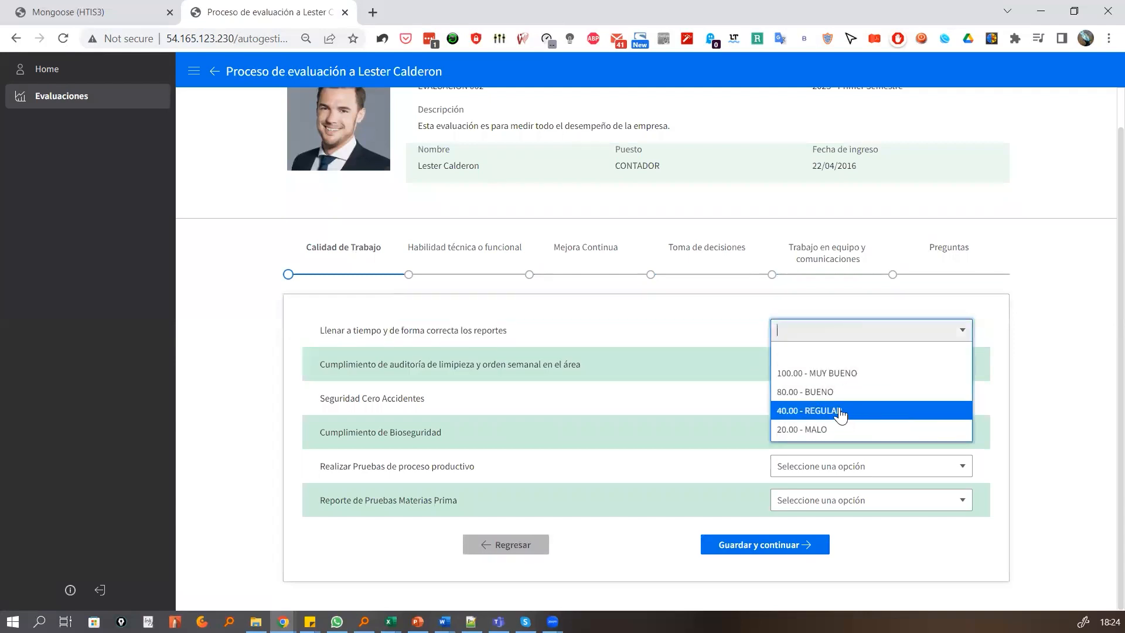
{"action": "left_click", "coordinate": [820, 391]}
{"action": "left_click", "coordinate": [830, 366]}
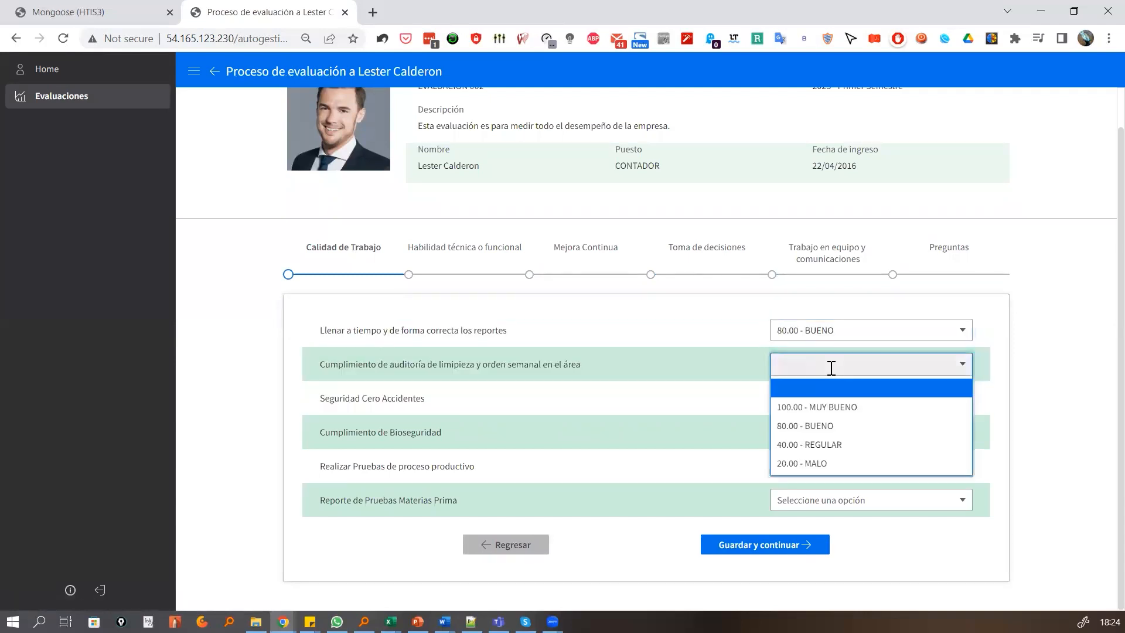
{"action": "left_click", "coordinate": [847, 431]}
{"action": "left_click", "coordinate": [848, 398]}
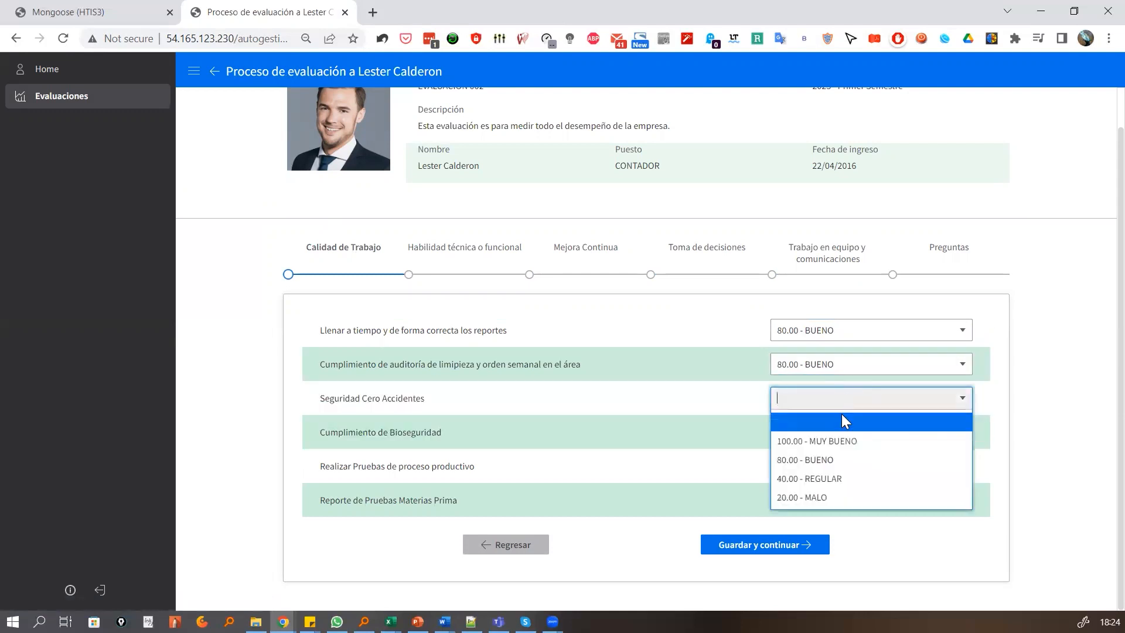
{"action": "left_click", "coordinate": [838, 479]}
Rate Cumplimiento de Bioseguridad 100.00 - MUY BUENO, Realizar Pruebas 40.00 - REGULAR and Reporte de Pruebas 80.00 - BUENO, and save the section
{"action": "left_click", "coordinate": [835, 433]}
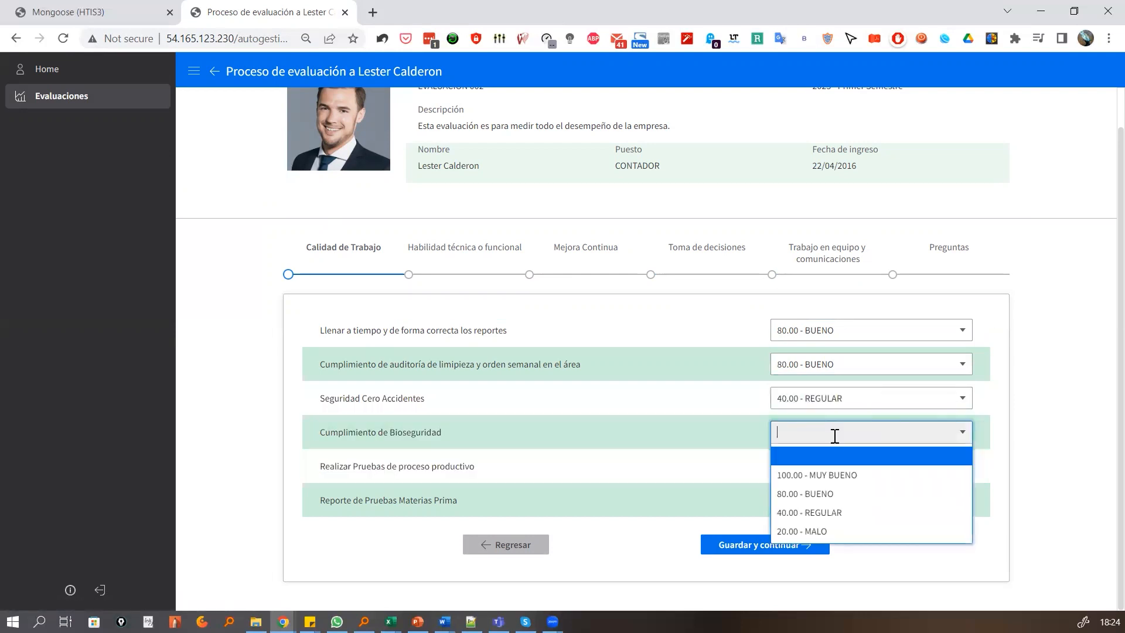
{"action": "left_click", "coordinate": [831, 475]}
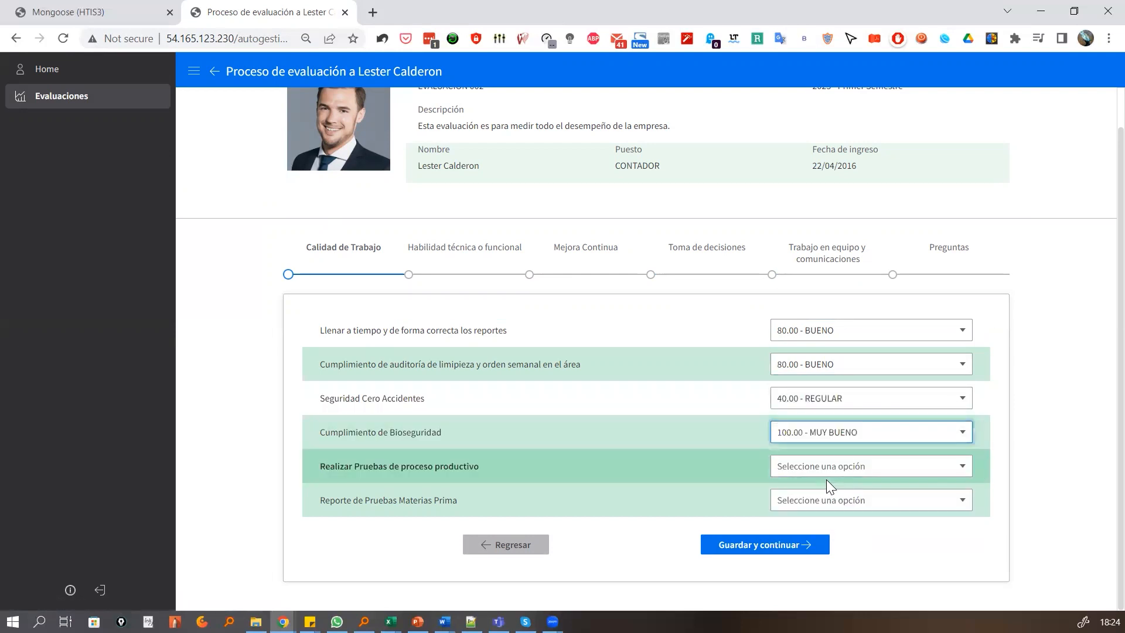
{"action": "left_click", "coordinate": [828, 469]}
{"action": "left_click", "coordinate": [826, 547]}
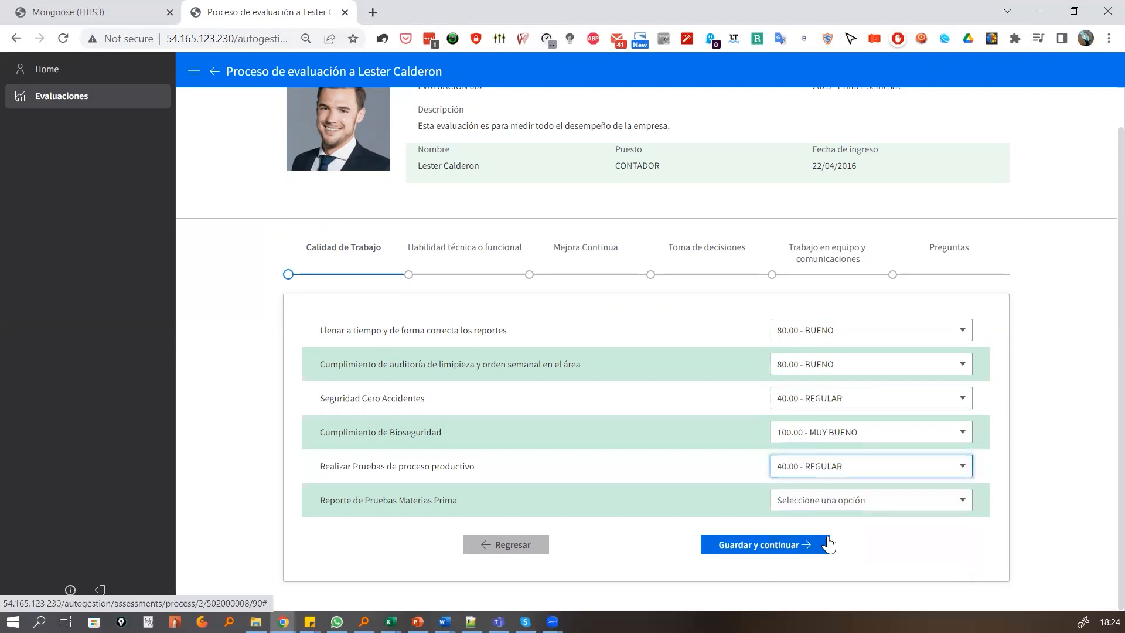
{"action": "left_click", "coordinate": [830, 508]}
{"action": "left_click", "coordinate": [828, 436]}
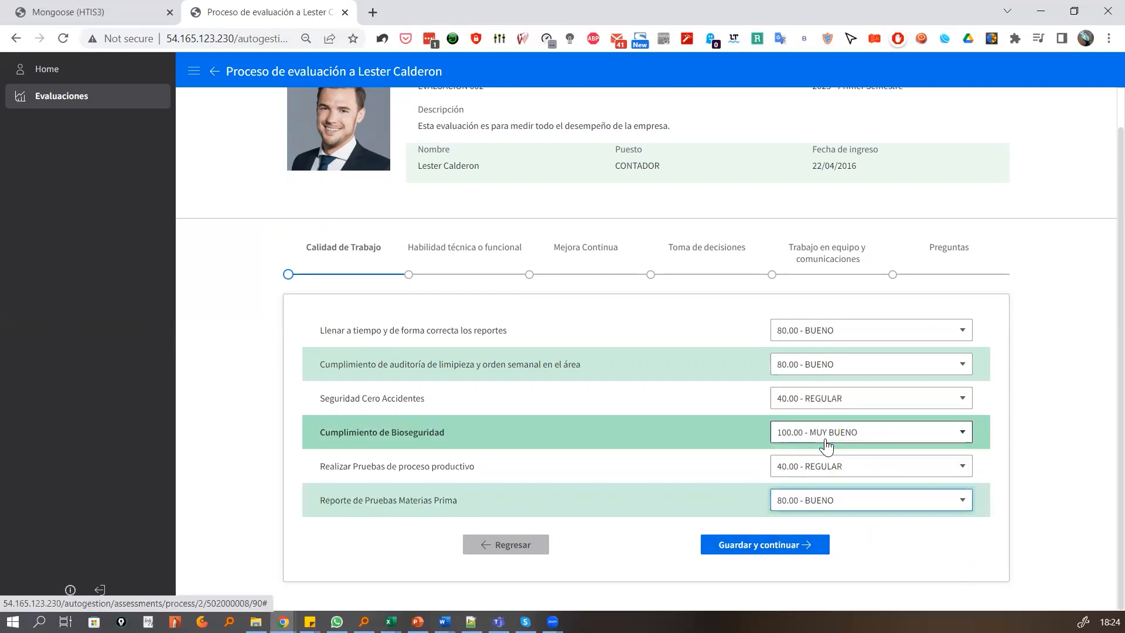
{"action": "left_click", "coordinate": [783, 545]}
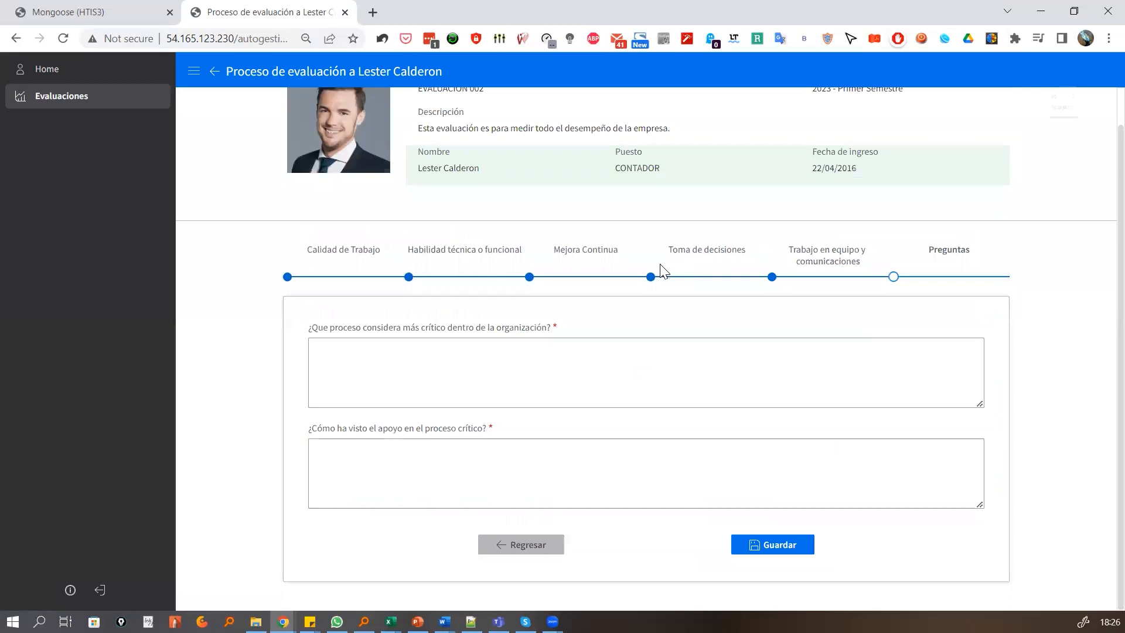
Answer the question about the most critical process with "He visto que el proceso de KPIS no está claro"
{"action": "left_click", "coordinate": [519, 354]}
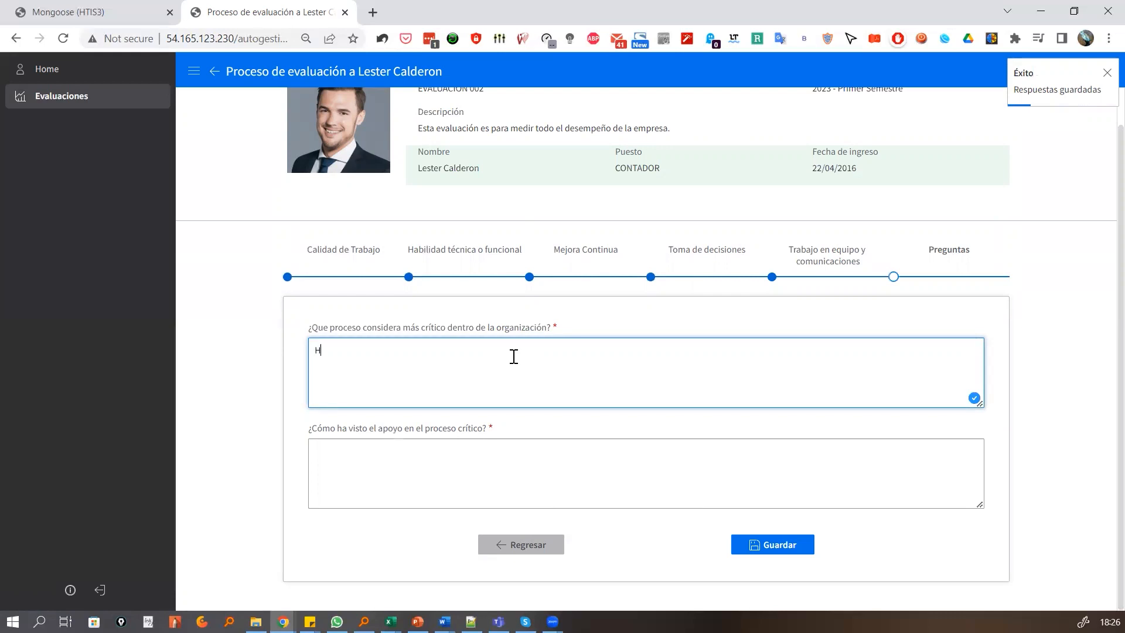
{"action": "type", "text": "He  visto qu"}
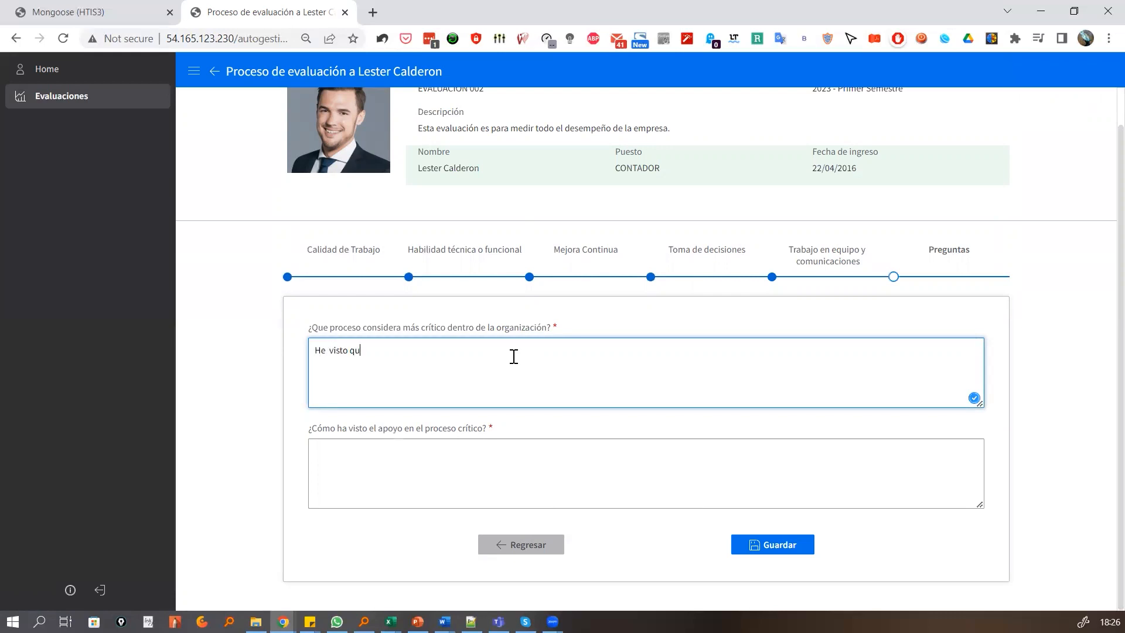
{"action": "type", "text": "e el proceso de KPIS no está claro"}
Answer the question about support with "Se esta definiendo una forma de atender los Indicadores" and save the answers
{"action": "left_click", "coordinate": [383, 458]}
{"action": "type", "text": "Se est"}
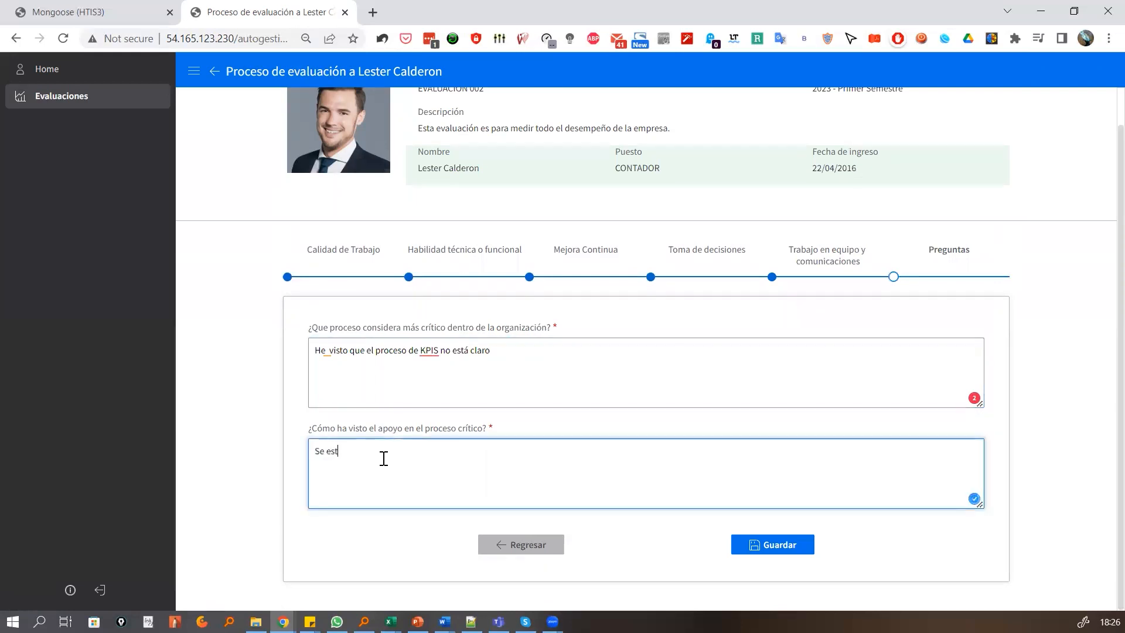
{"action": "type", "text": "a definiendo una forma de atender "}
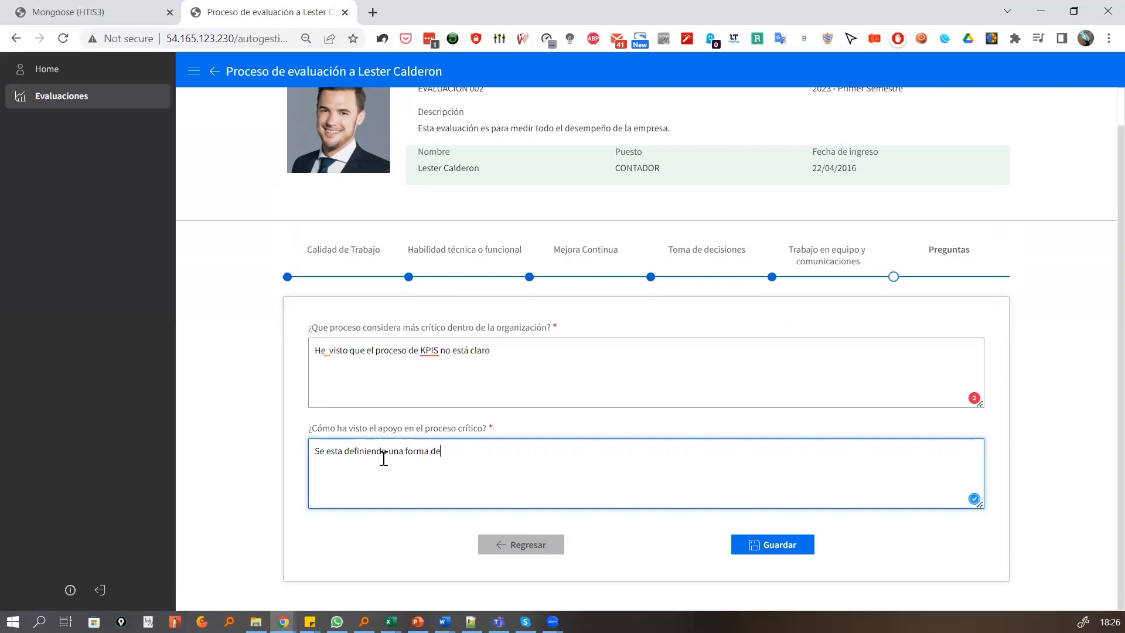
{"action": "type", "text": "los Indicadores"}
{"action": "left_click", "coordinate": [774, 550]}
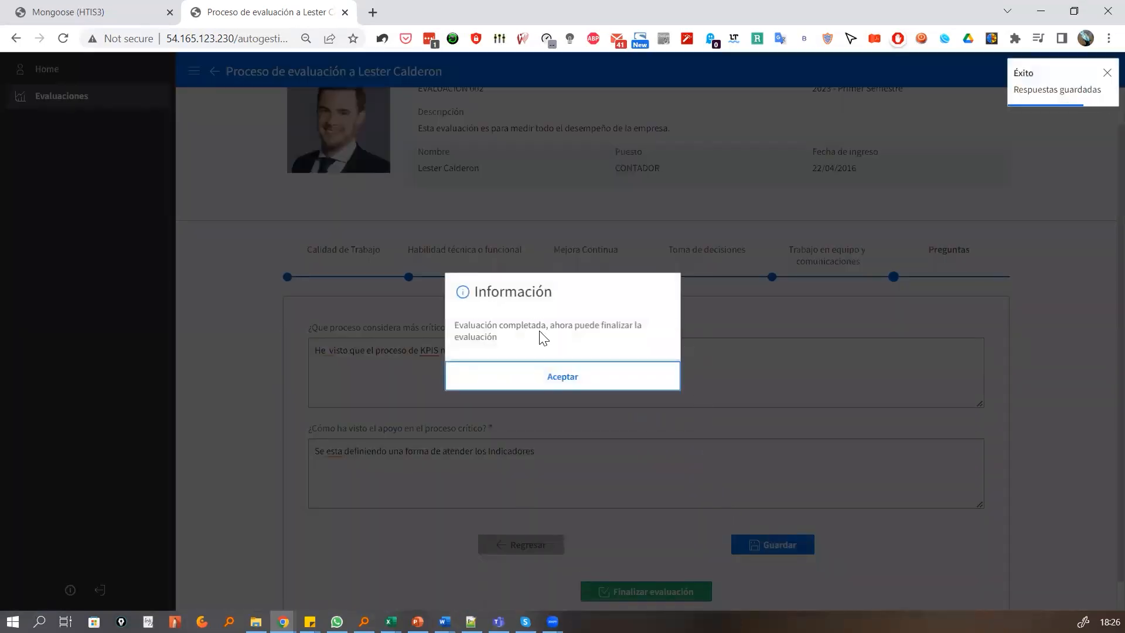
Finalize the employee's completed evaluation, confirm that no further changes can be made, and open its results report
{"action": "left_click", "coordinate": [562, 378]}
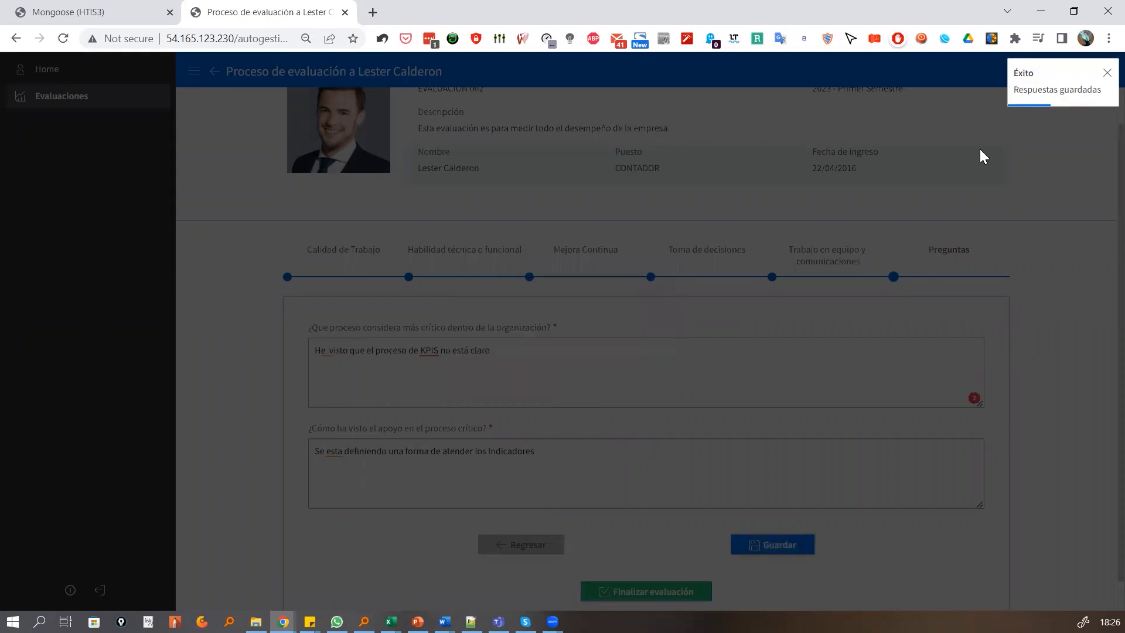
{"action": "scroll", "coordinate": [458, 310], "scroll_direction": "down", "scroll_amount": 1}
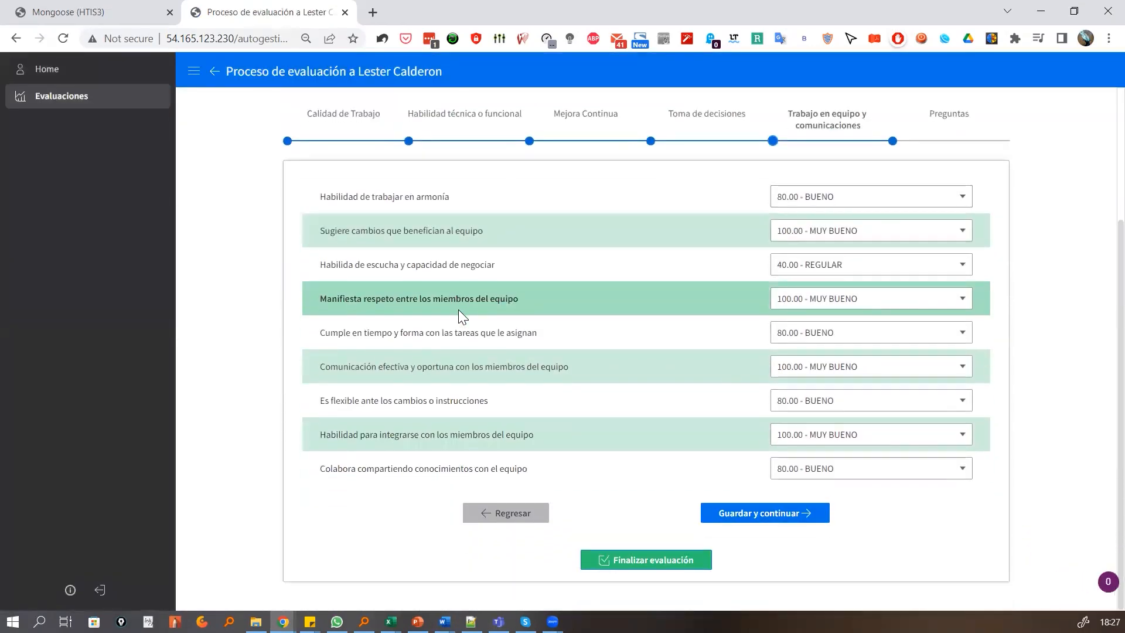
{"action": "left_click", "coordinate": [653, 561]}
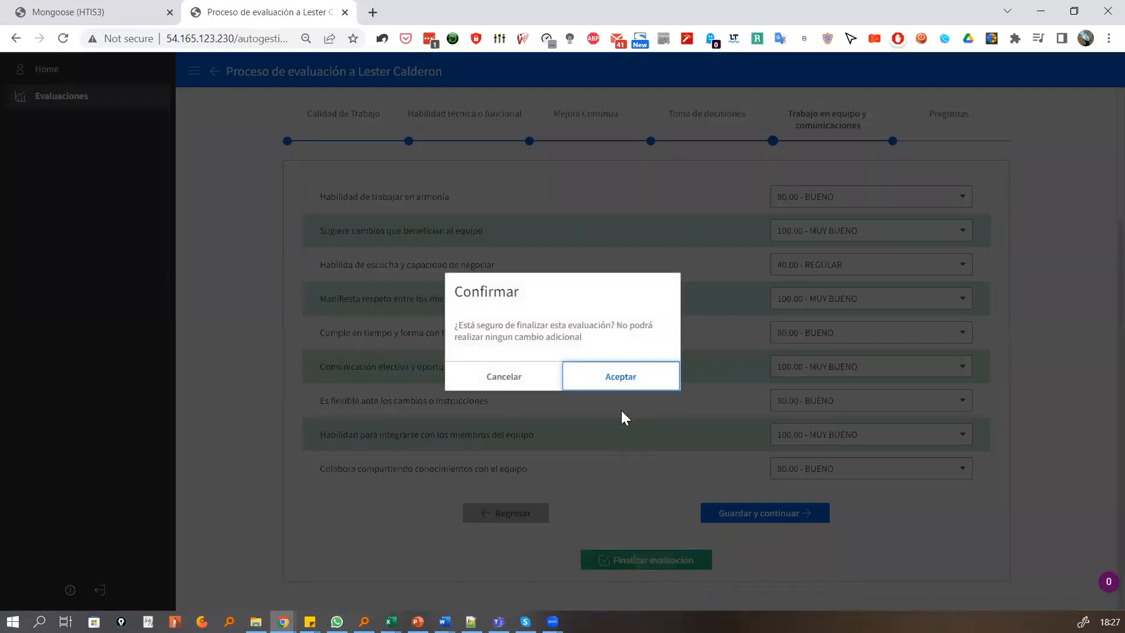
{"action": "left_click", "coordinate": [615, 381]}
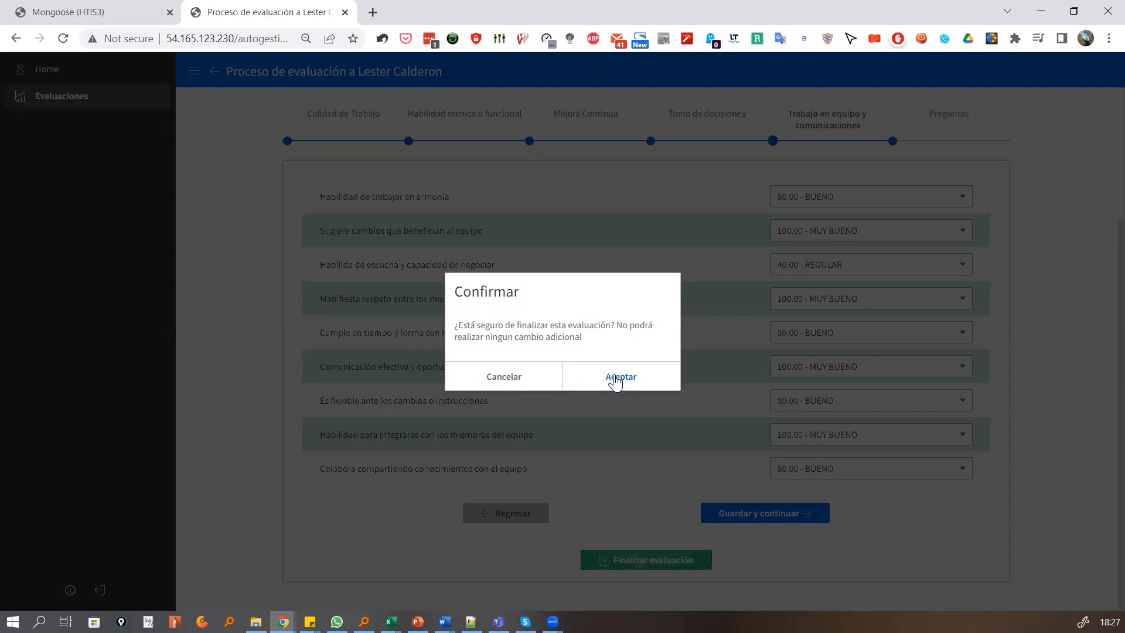
{"action": "left_click", "coordinate": [615, 381]}
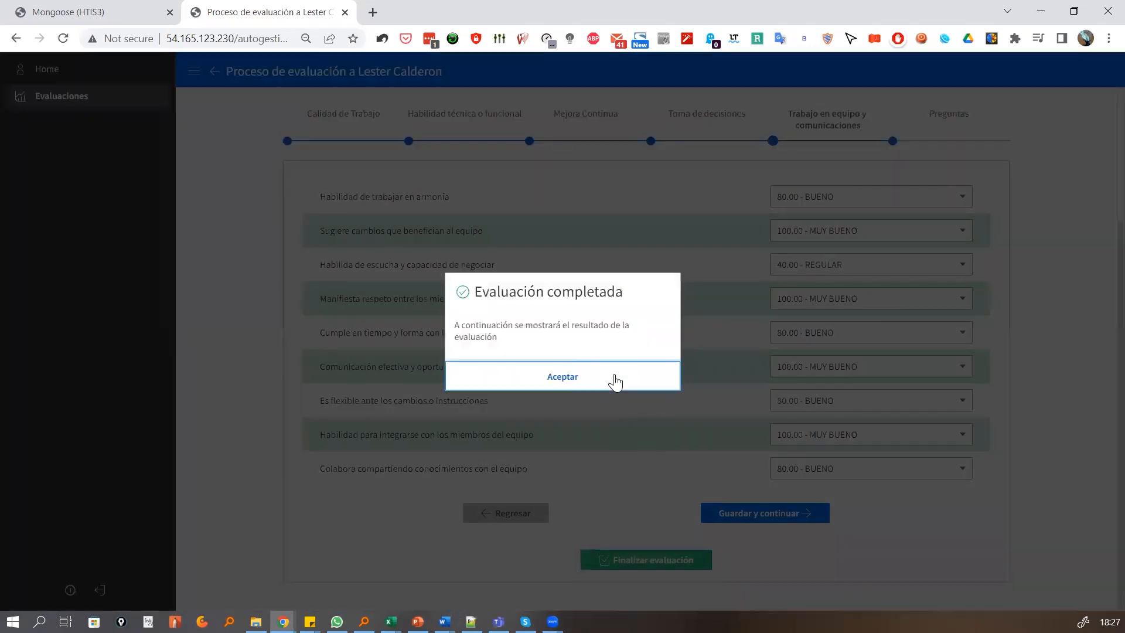
{"action": "left_click", "coordinate": [553, 382]}
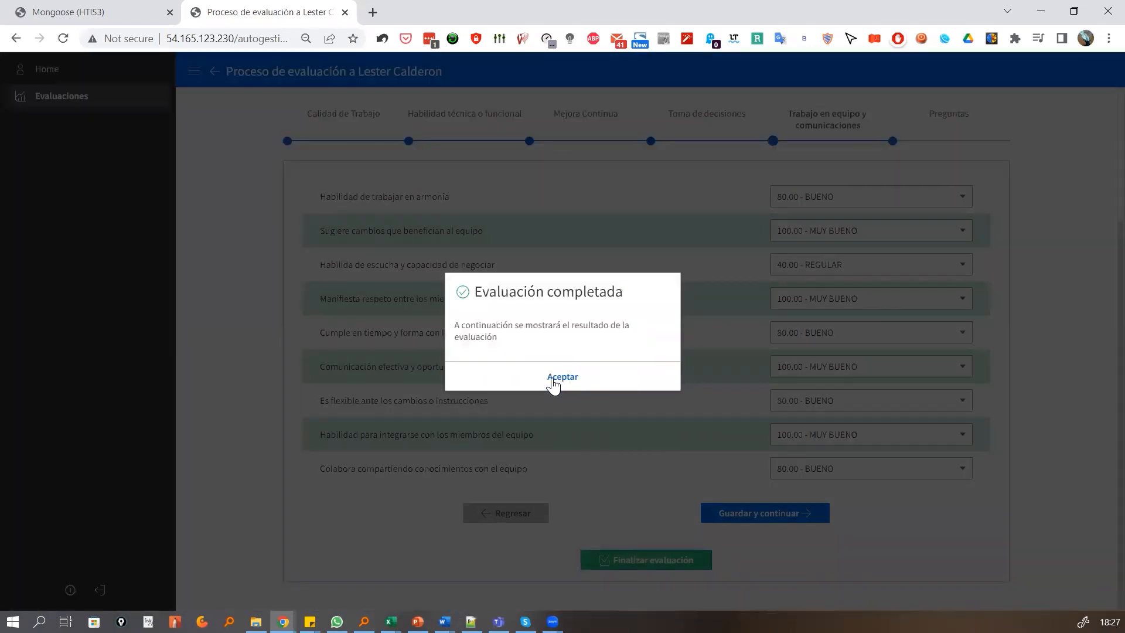
{"action": "left_click", "coordinate": [553, 382]}
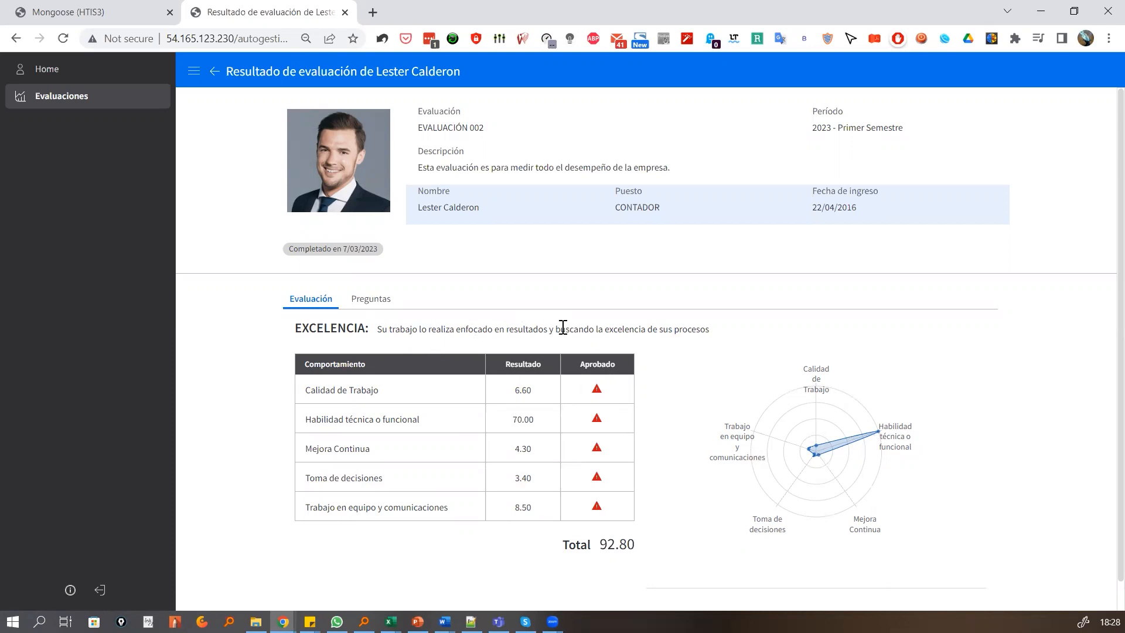
Review the answers to both open questions in the results report, and return to the behaviour scores
{"action": "left_click", "coordinate": [359, 304]}
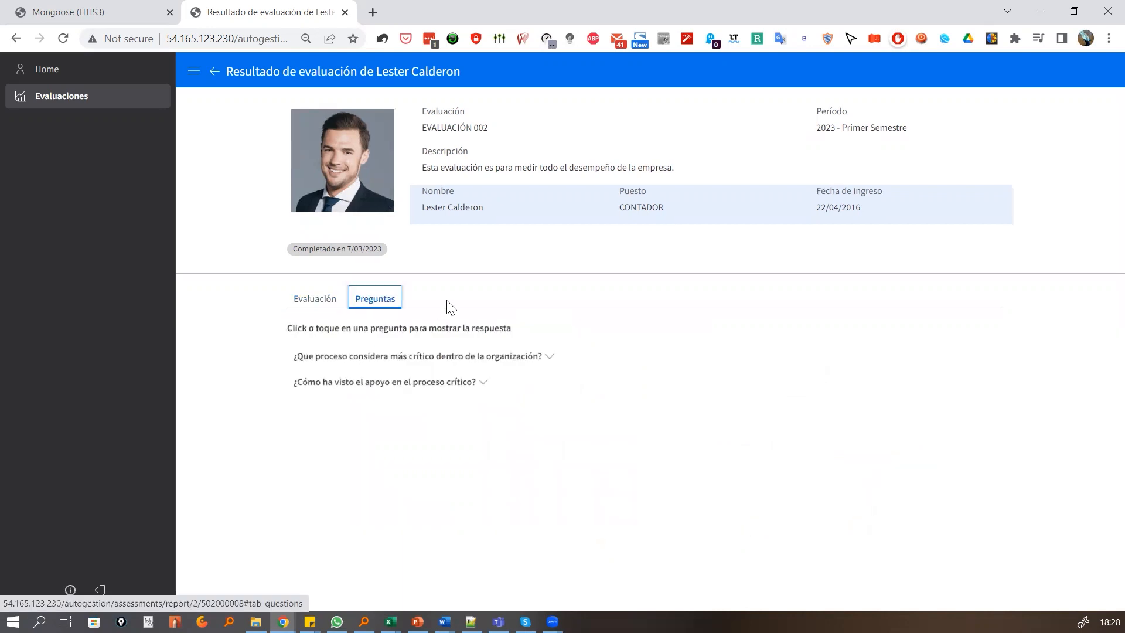
{"action": "left_click", "coordinate": [551, 358]}
{"action": "left_click", "coordinate": [484, 419]}
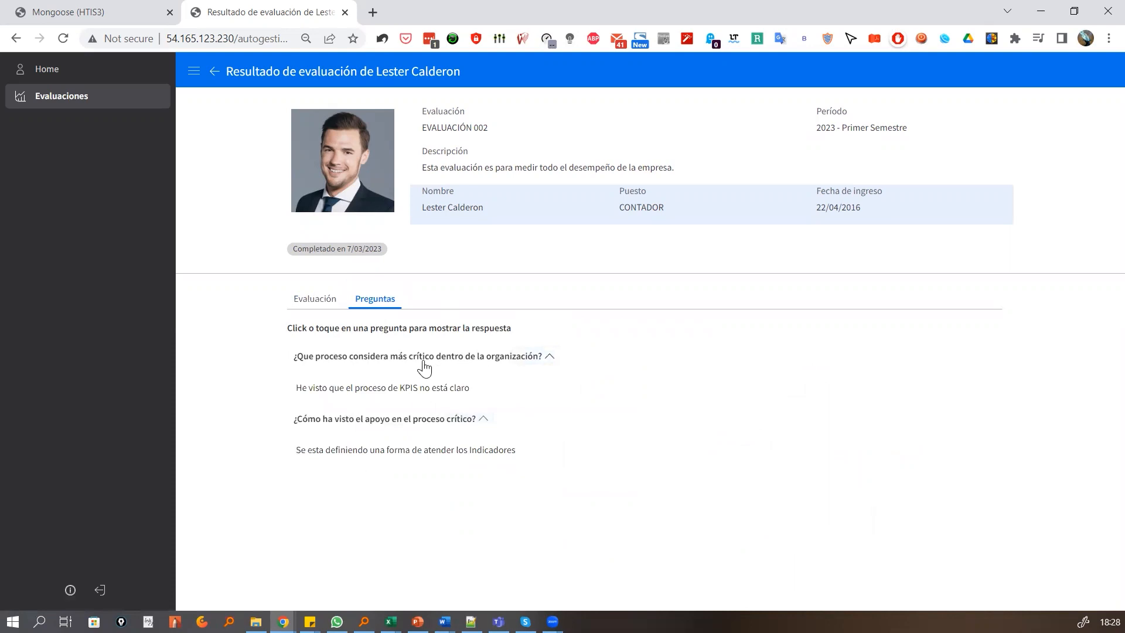
{"action": "left_click", "coordinate": [311, 301]}
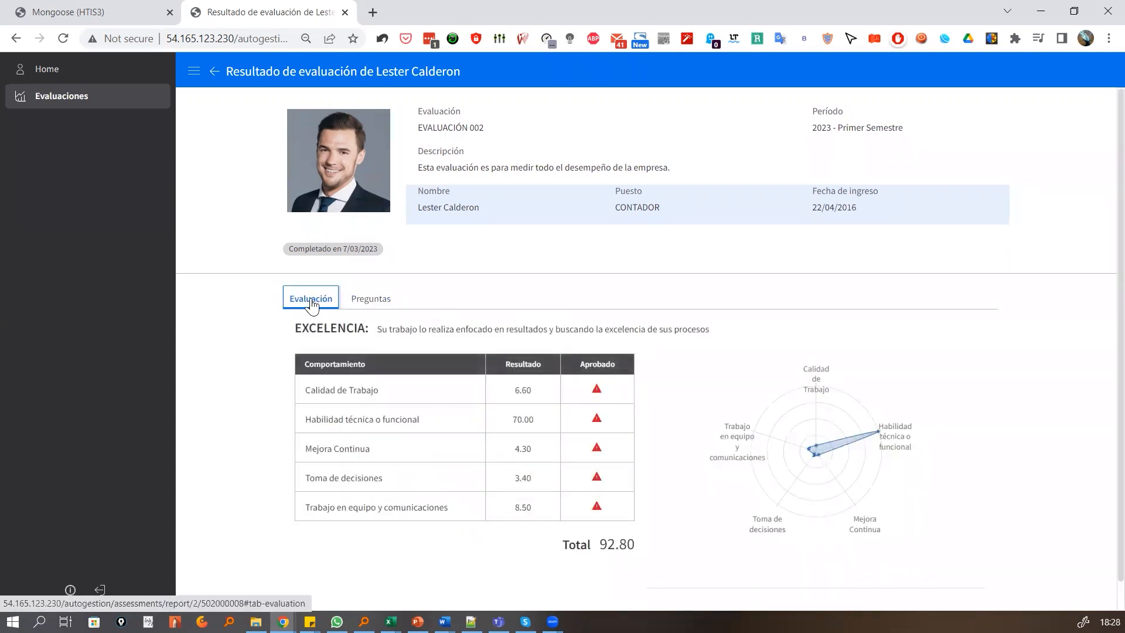